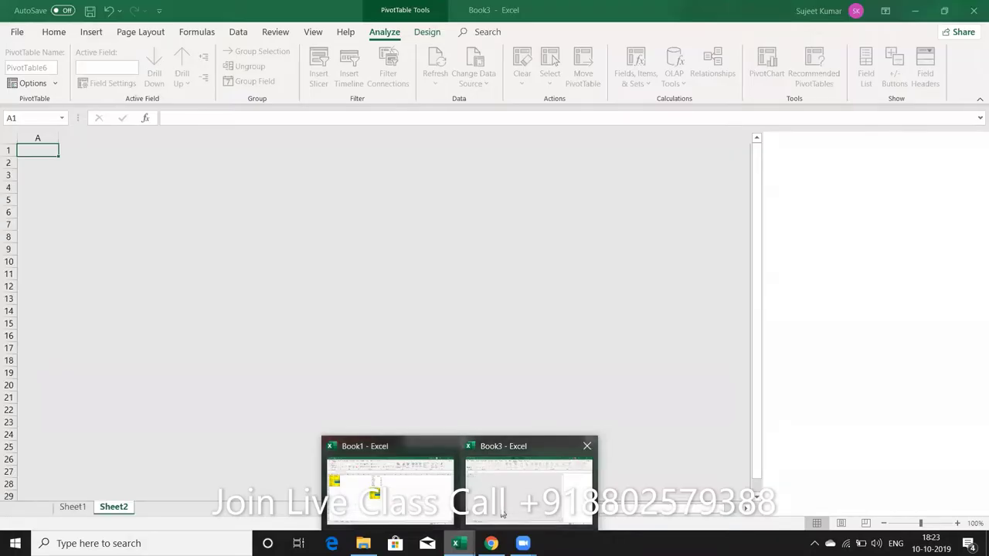
Step: Check Book3's Sheet1 and Sheet2, then close Book3 without saving its changes
click(529, 473)
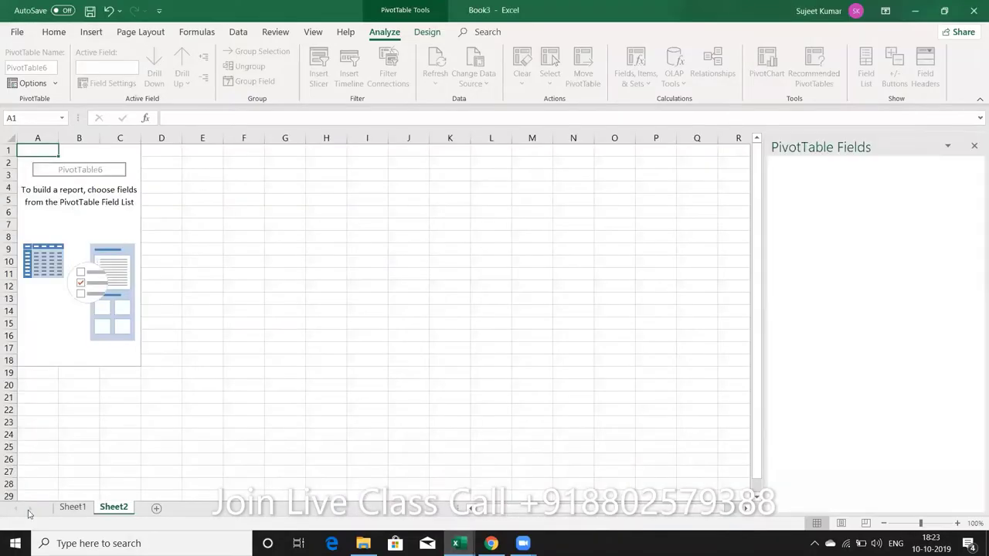
click(80, 508)
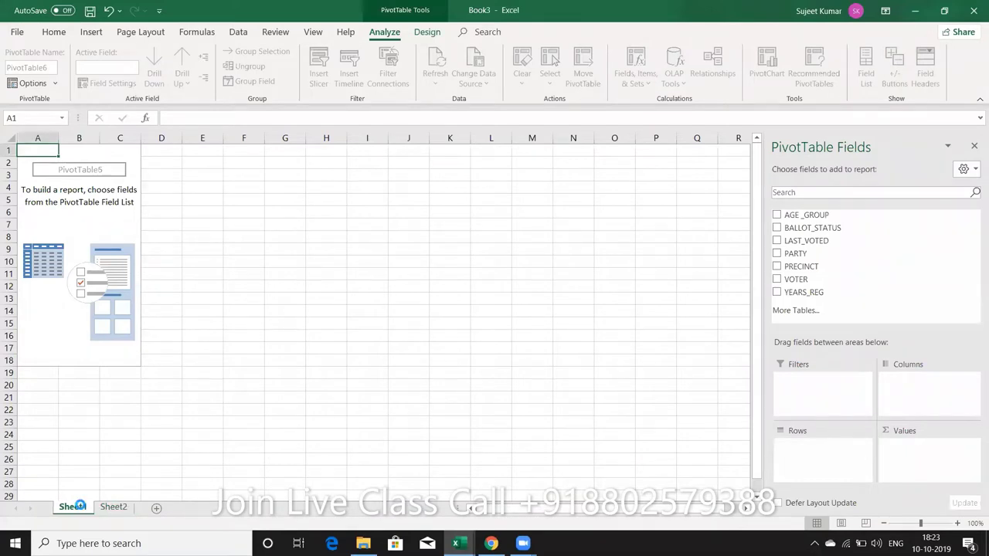
click(114, 509)
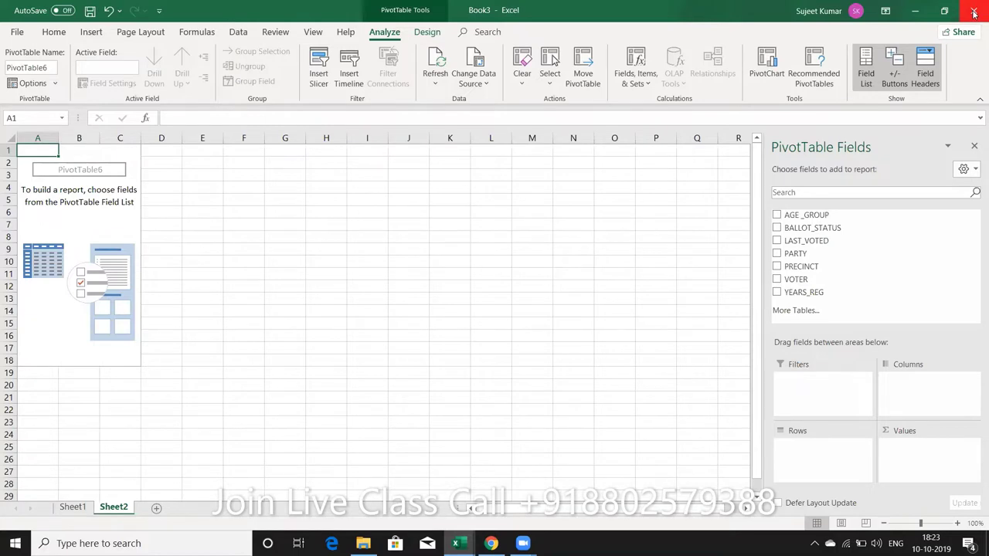
click(974, 13)
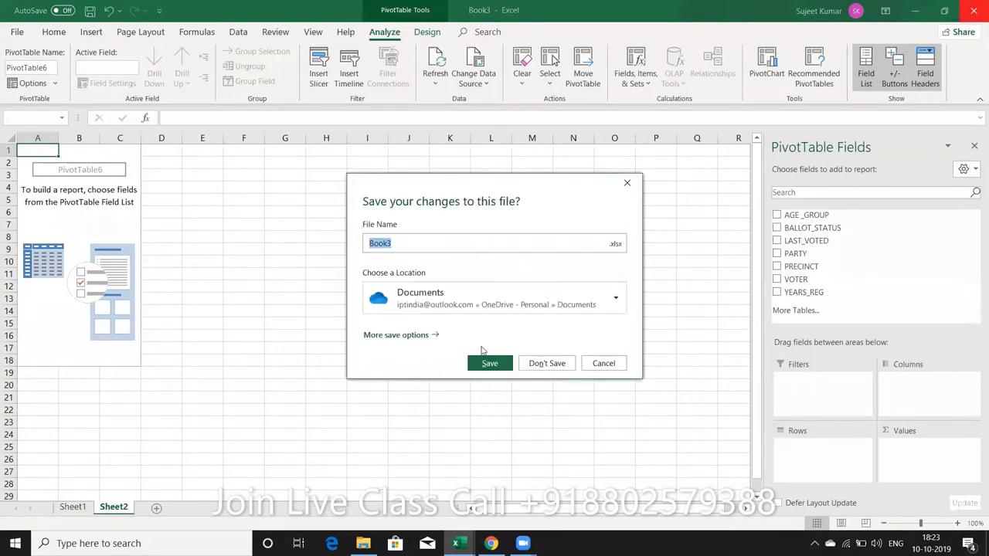
click(550, 365)
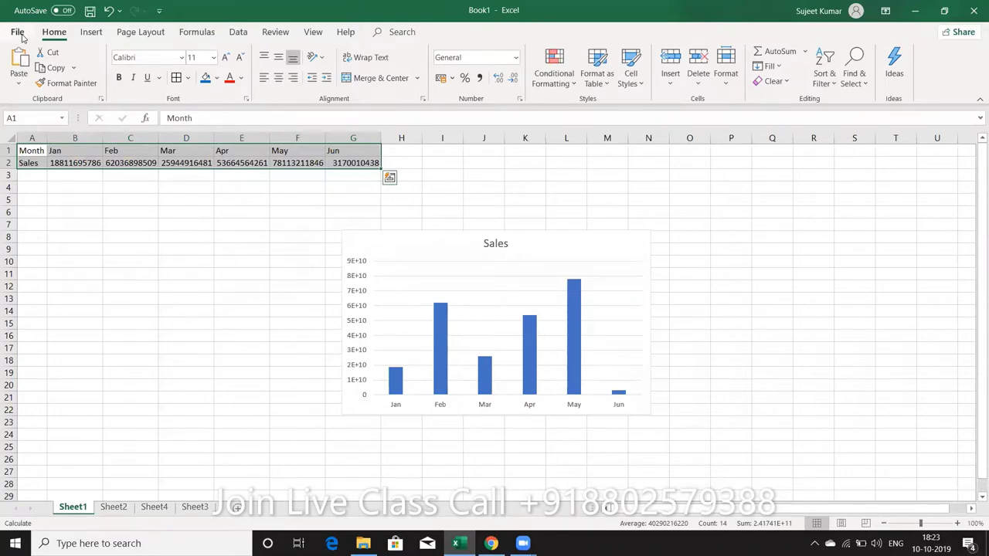
Step: Open the CData workbook from File > Open's Recent workbooks list
click(17, 32)
click(20, 33)
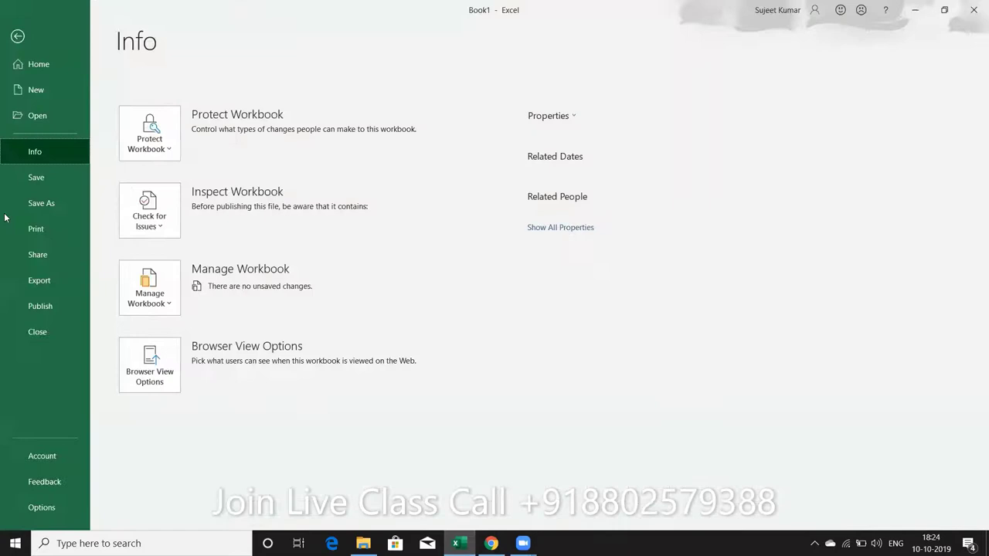
click(60, 117)
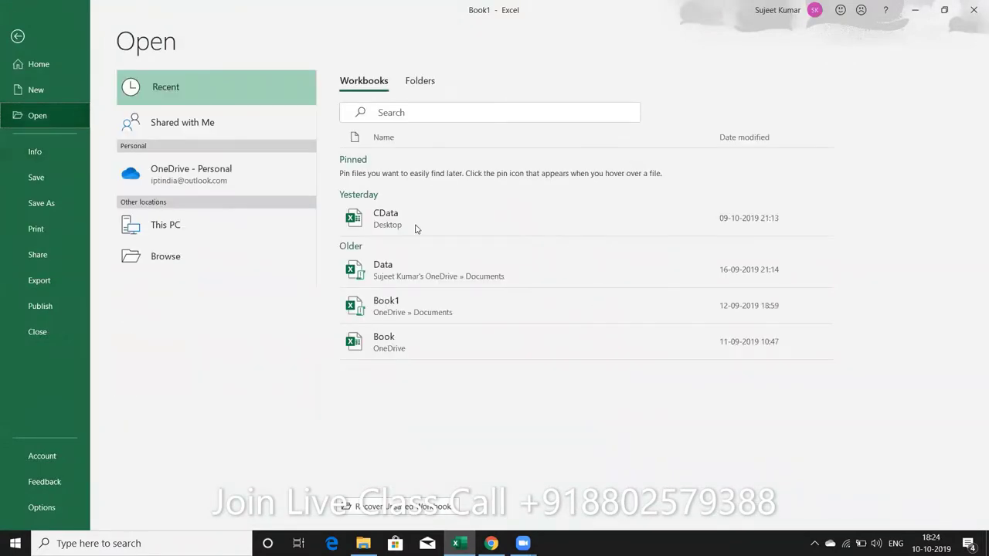
click(415, 223)
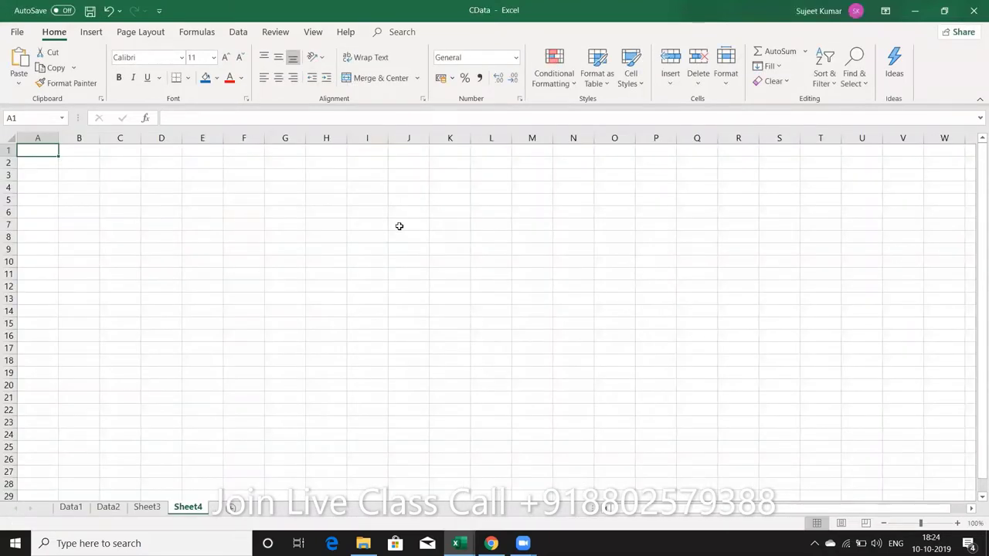
Step: Go to the Data1 sheet, try and undo a dark blue fill on B8, then select column B
click(154, 510)
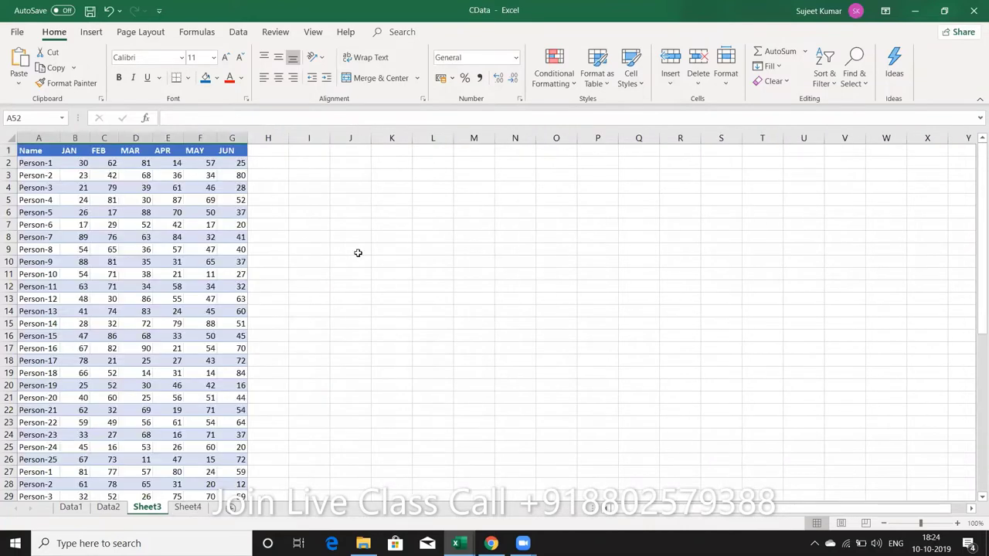
click(70, 507)
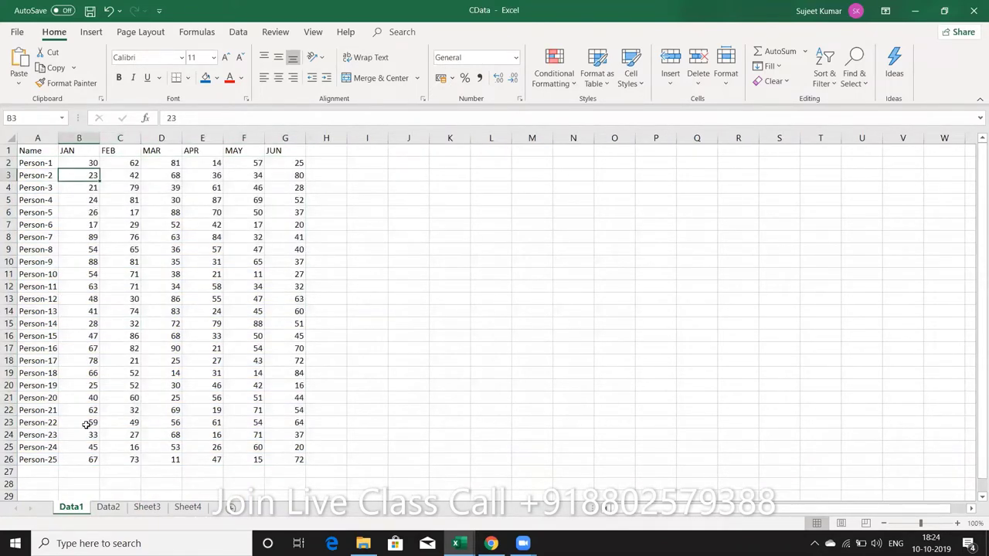
click(93, 234)
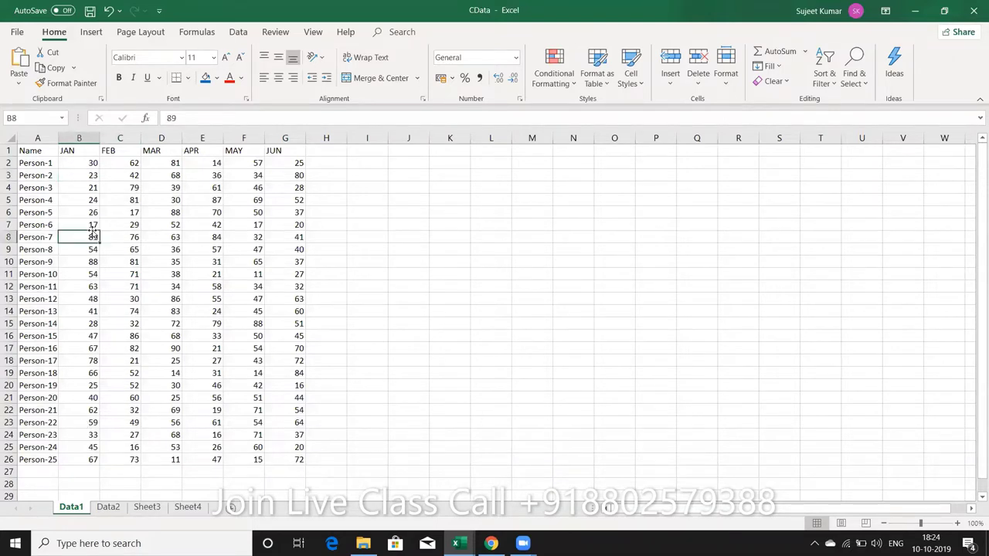
click(206, 80)
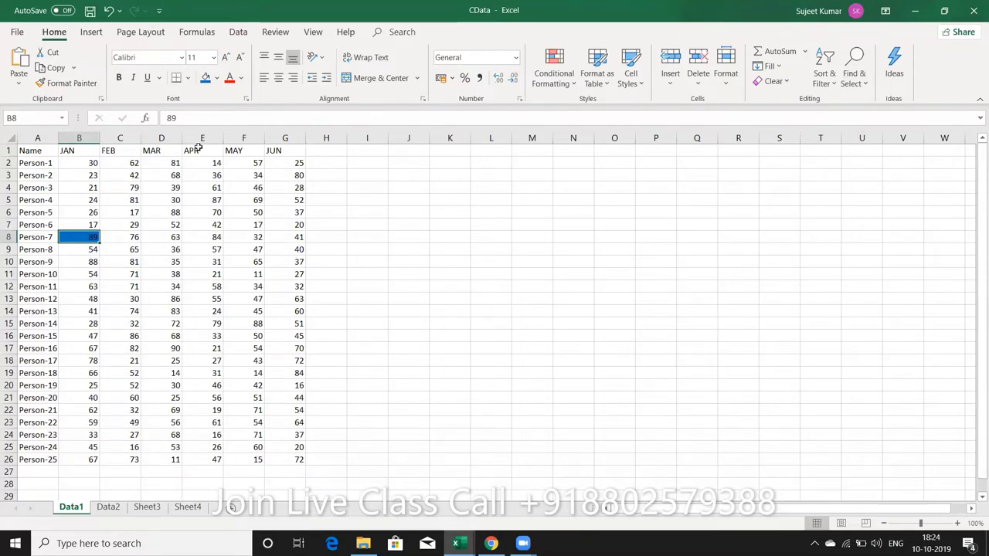
key(ctrl+z)
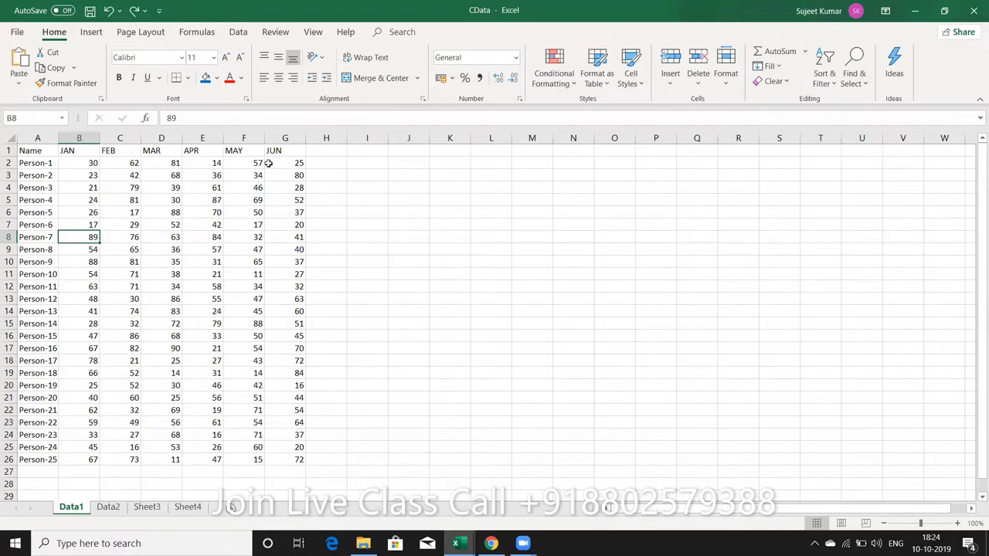
click(212, 175)
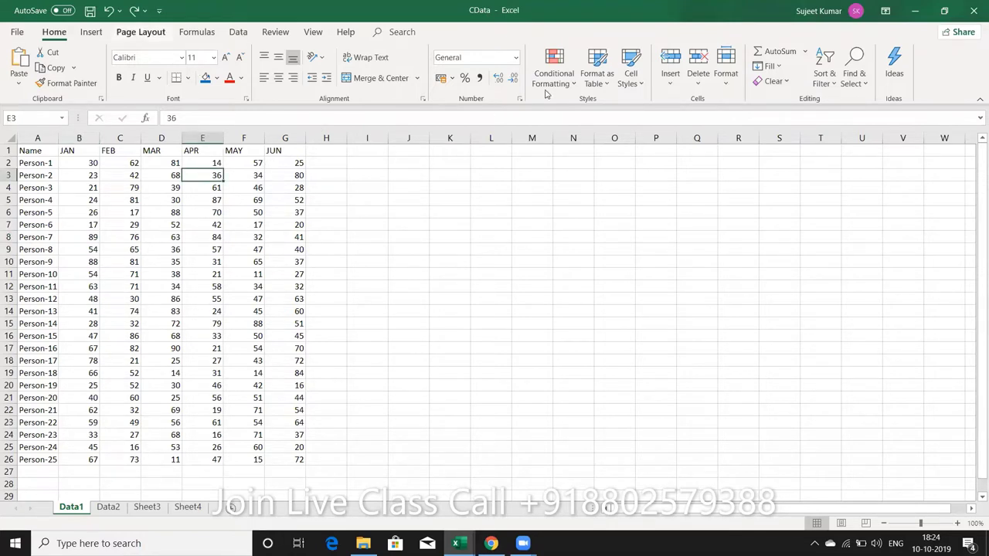
click(78, 137)
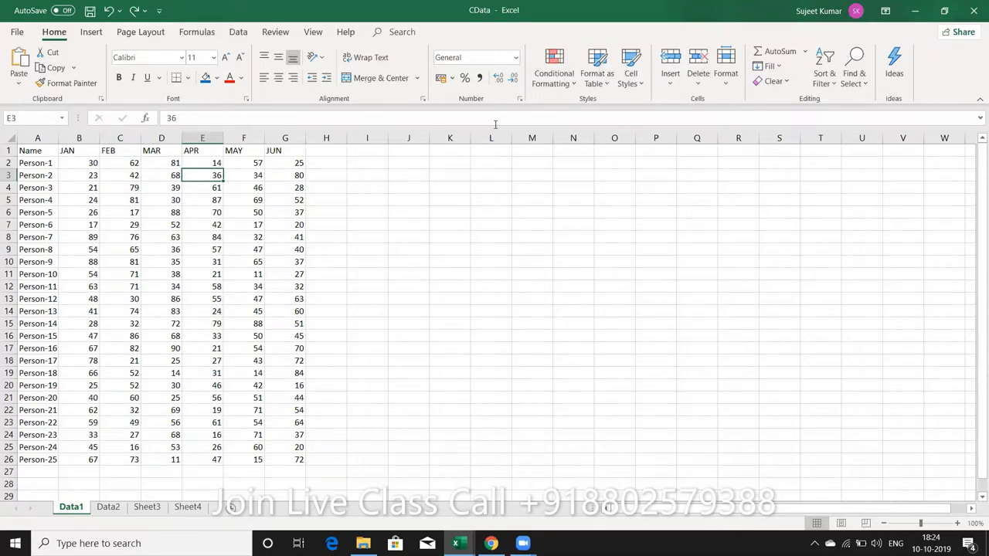
Step: Start a Greater Than rule for JAN at 50 with Yellow Fill, then switch to Custom Format
click(563, 91)
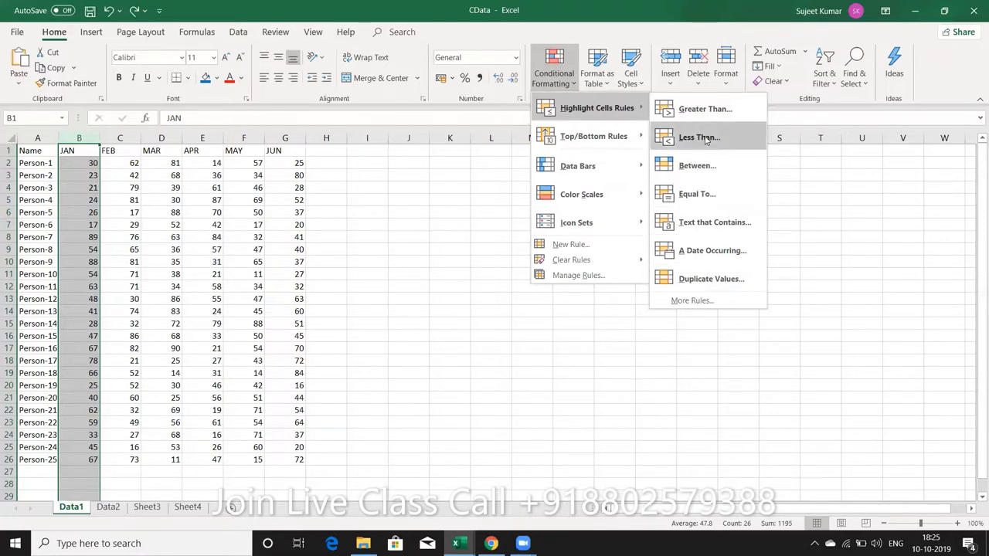
click(723, 114)
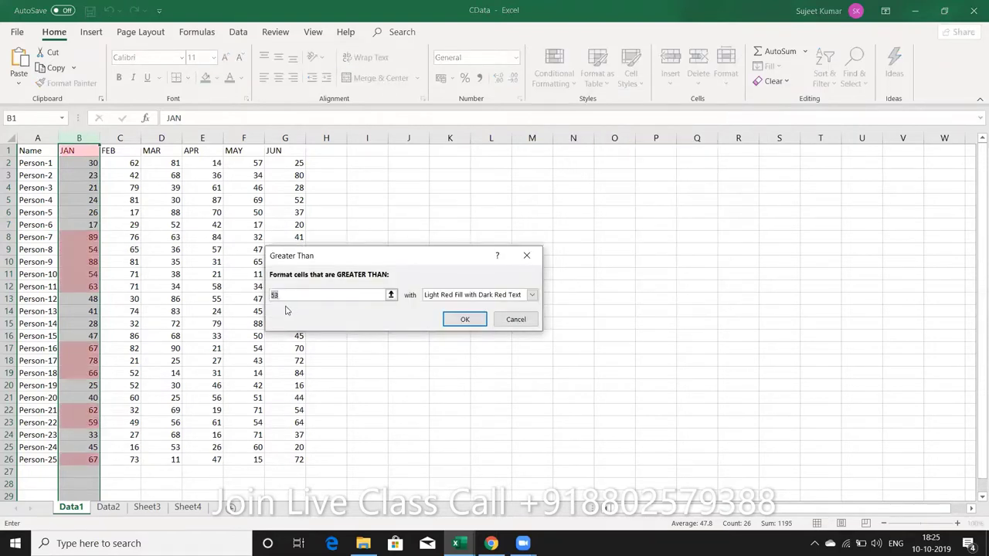
text(58)
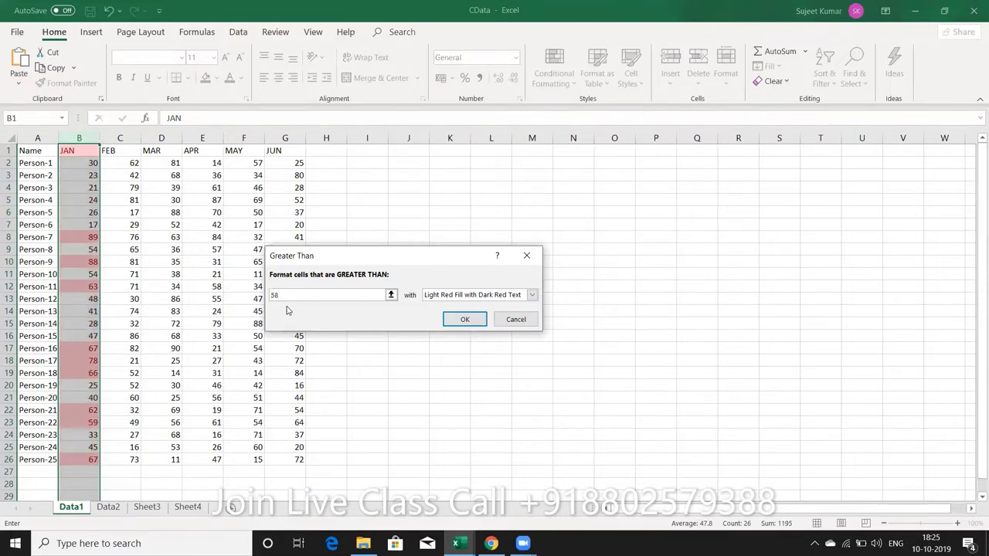
key(BackSpace)
key(BackSpace)
text(50)
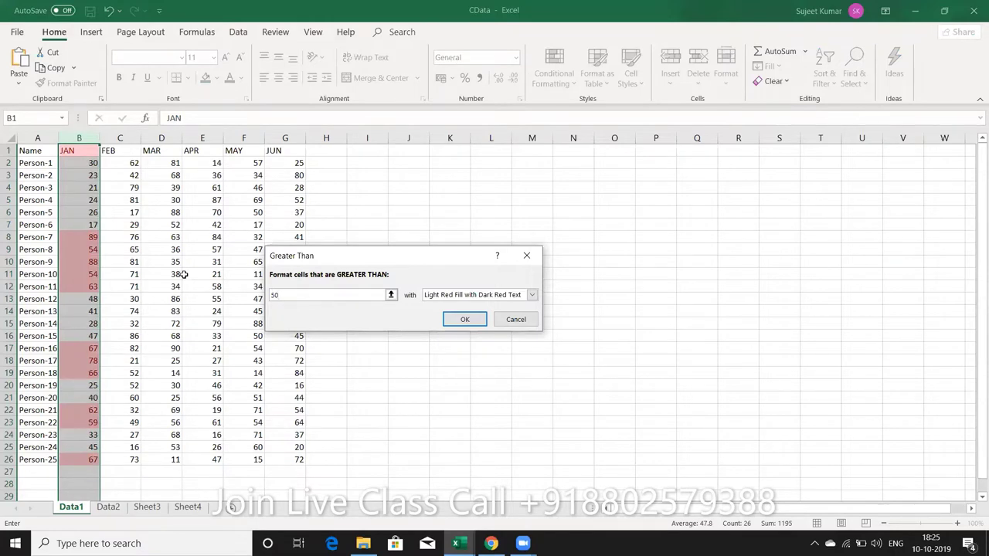
click(438, 298)
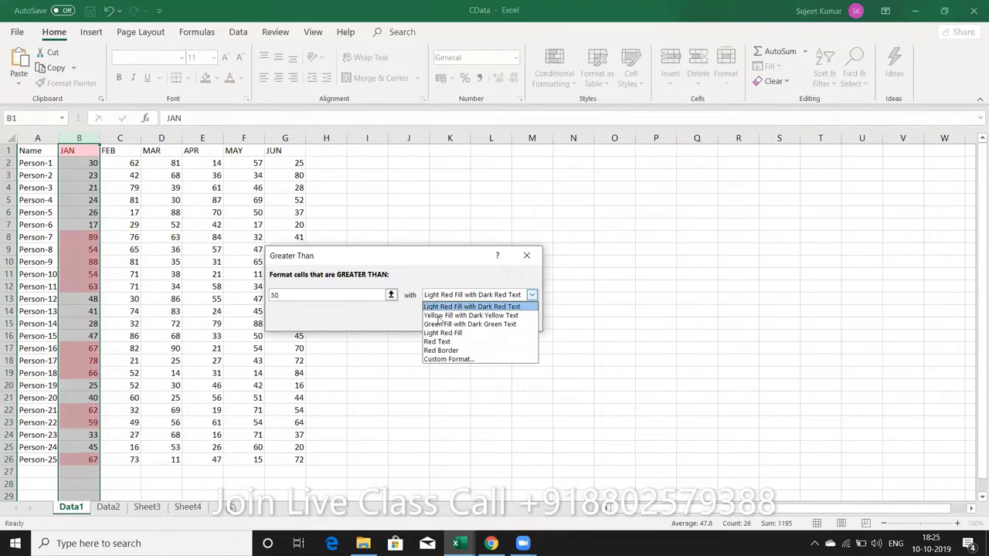
click(447, 298)
click(447, 298)
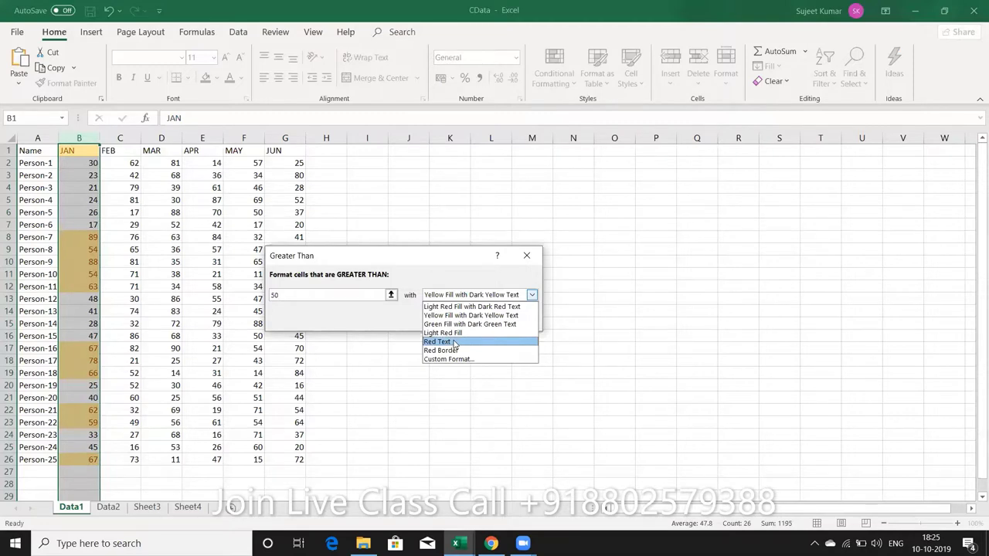
click(449, 359)
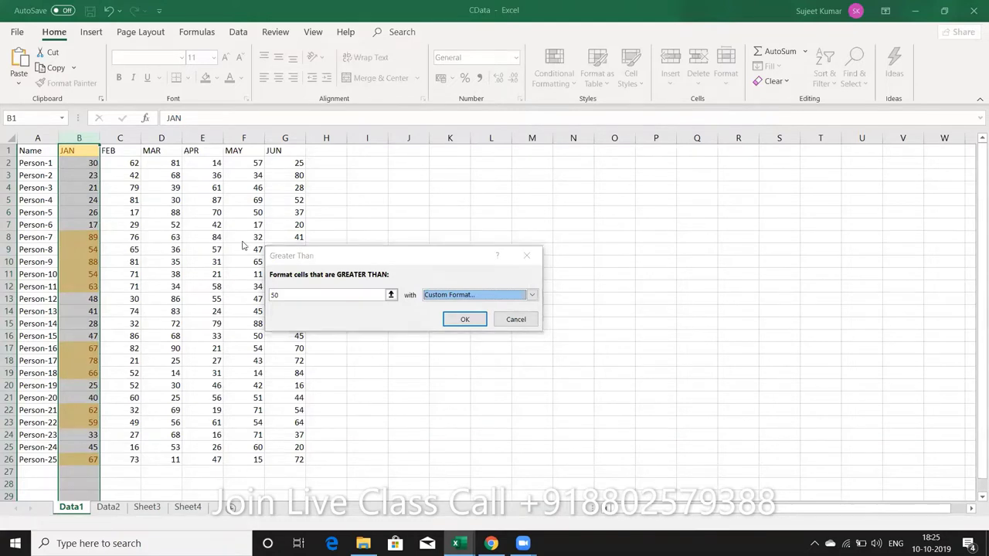
Step: Pick a yellow background for the custom format, confirm it, and dismiss the Greater Than dialog
click(387, 126)
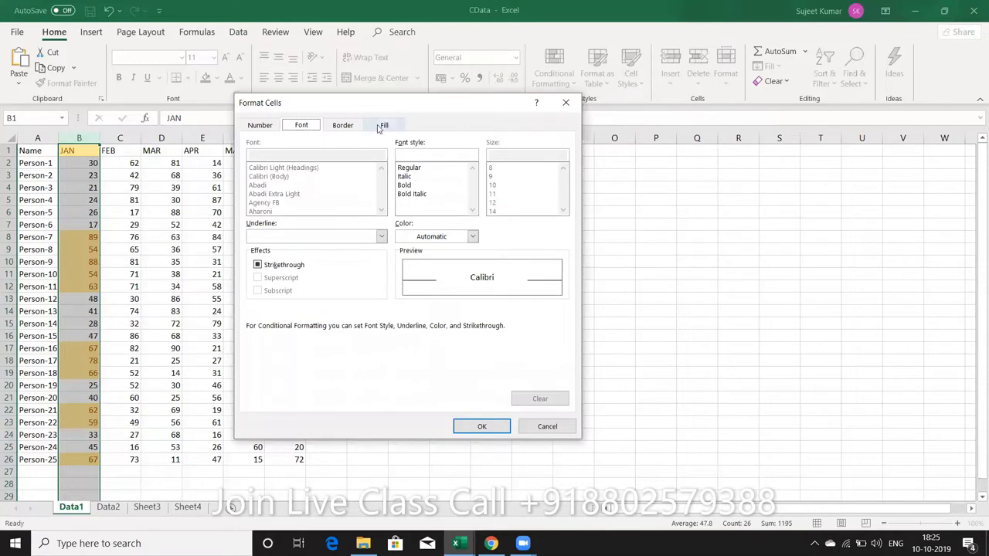
click(342, 125)
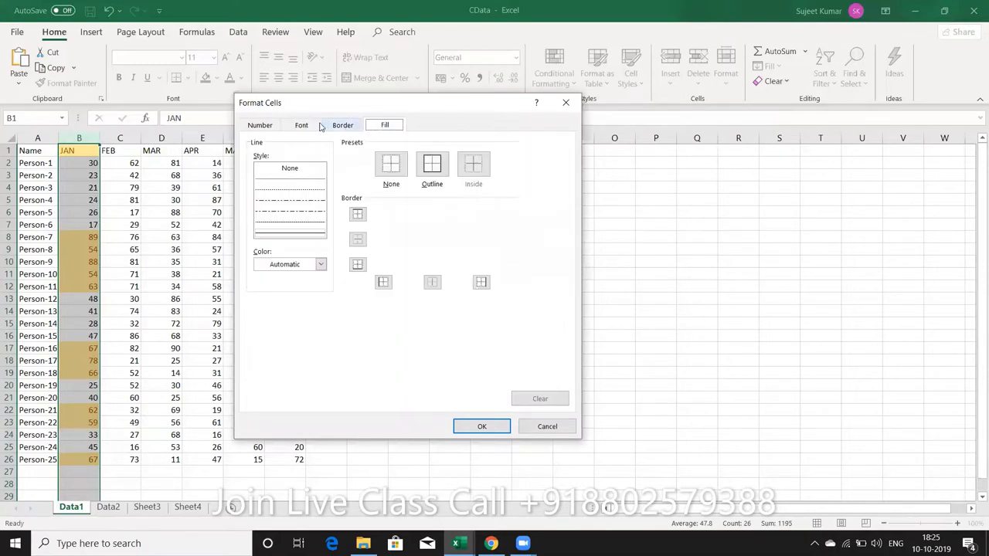
click(300, 126)
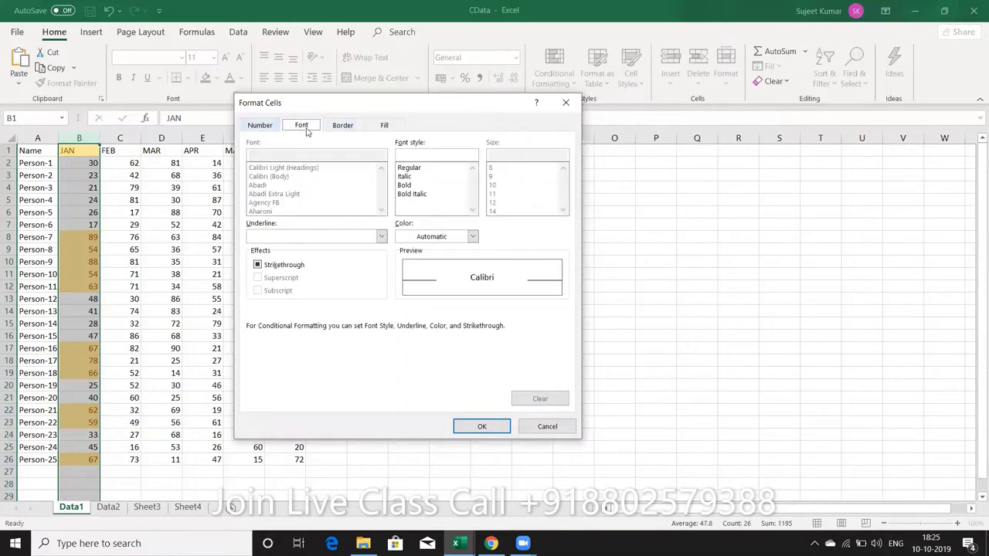
click(344, 126)
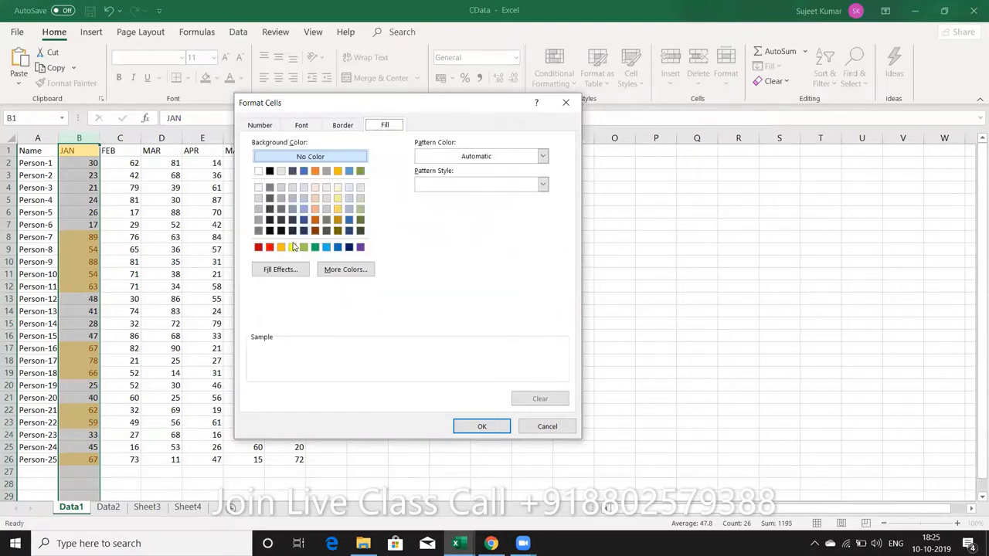
click(292, 247)
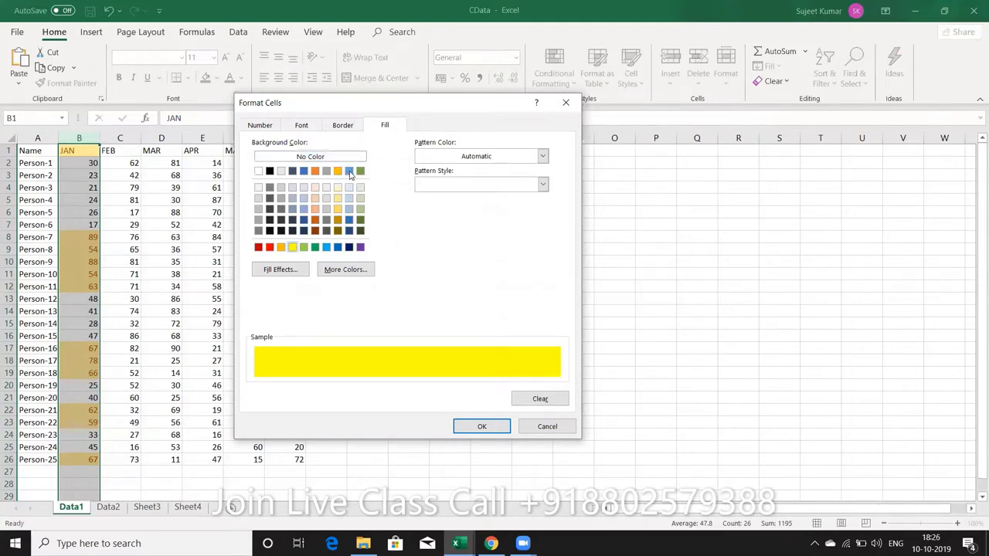
click(479, 427)
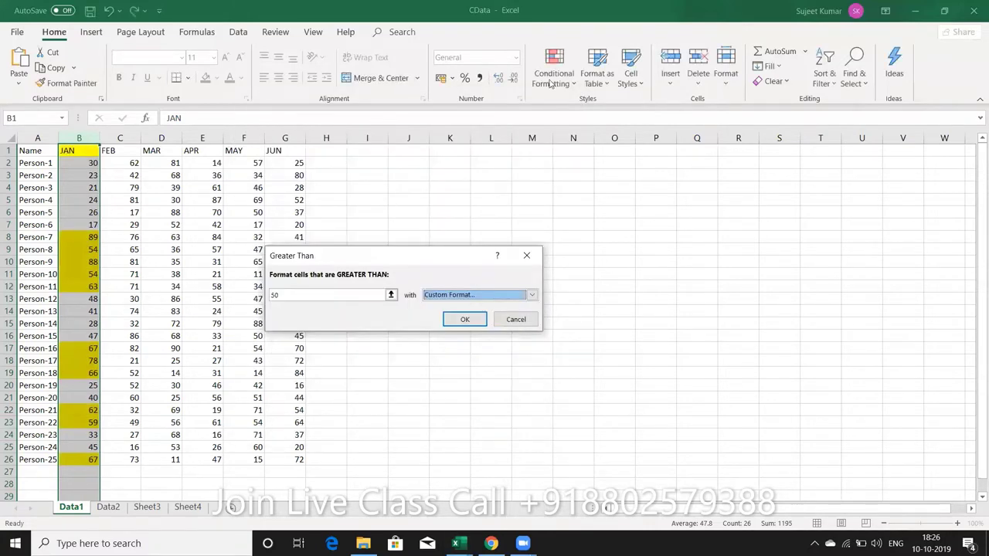
key(Return)
click(554, 78)
mouse_move(591, 108)
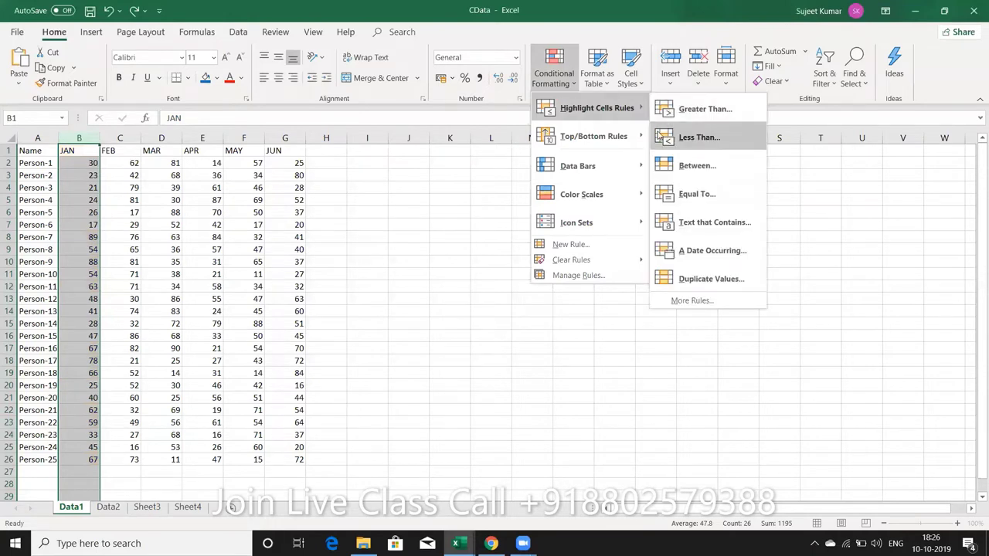
click(666, 165)
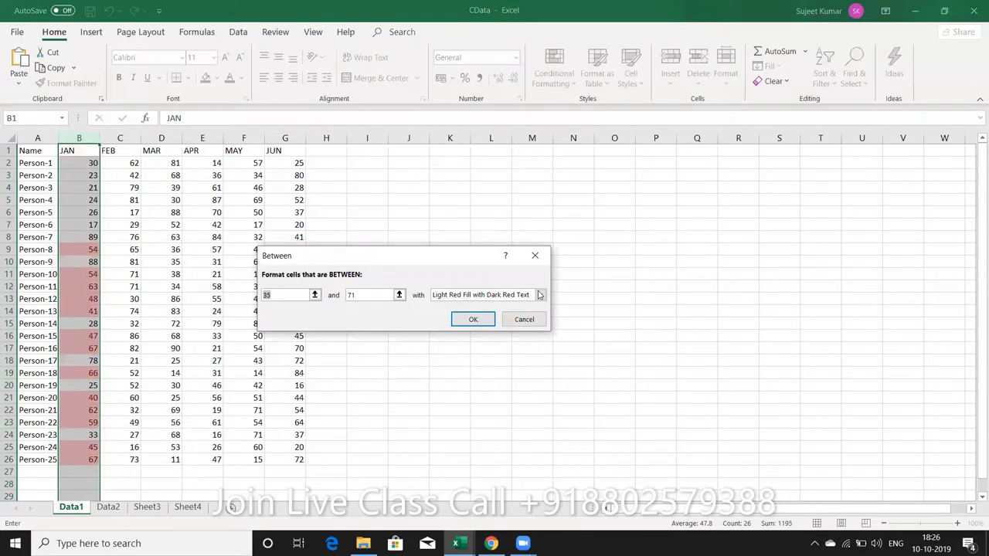
click(535, 256)
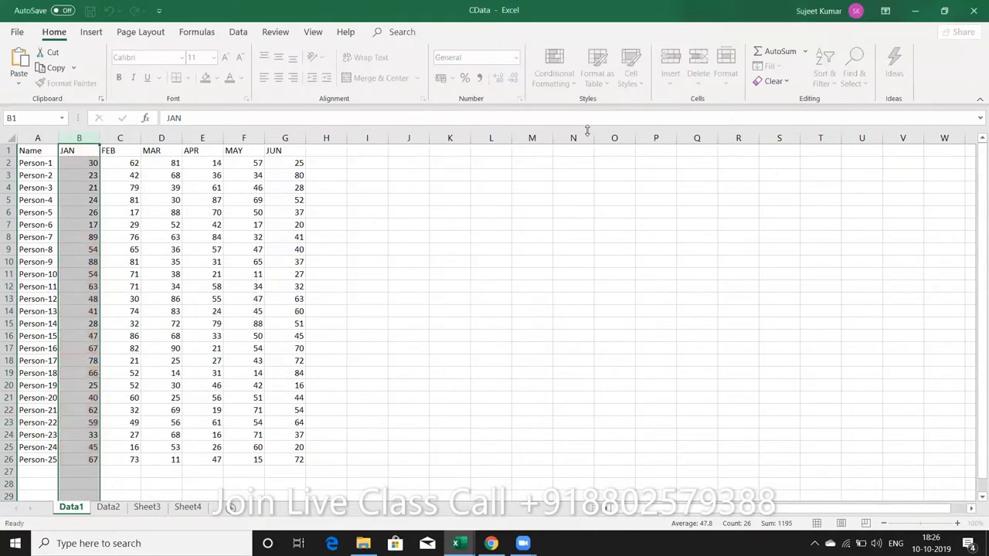
Step: Enter the header 'date' in H1 and type 10/1 into H2
click(337, 146)
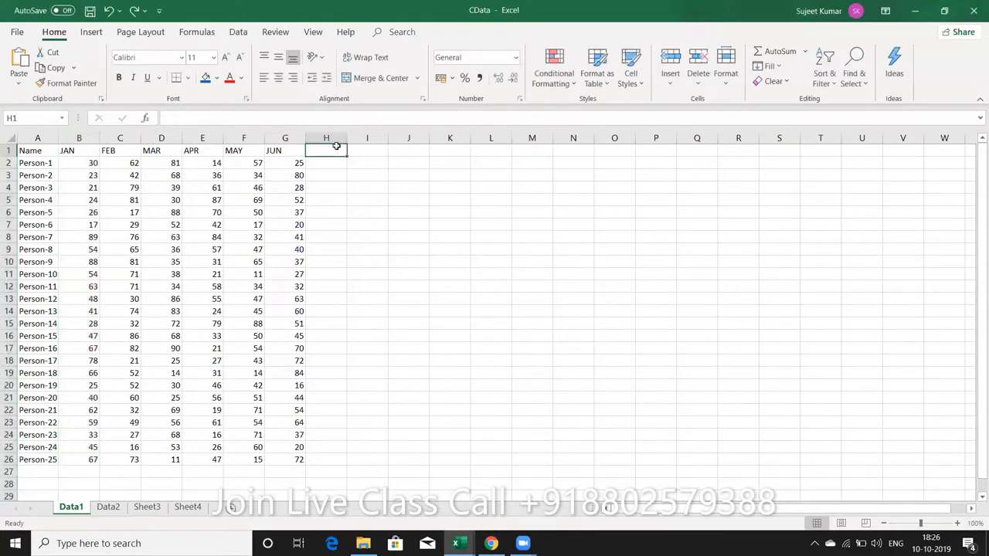
text(date)
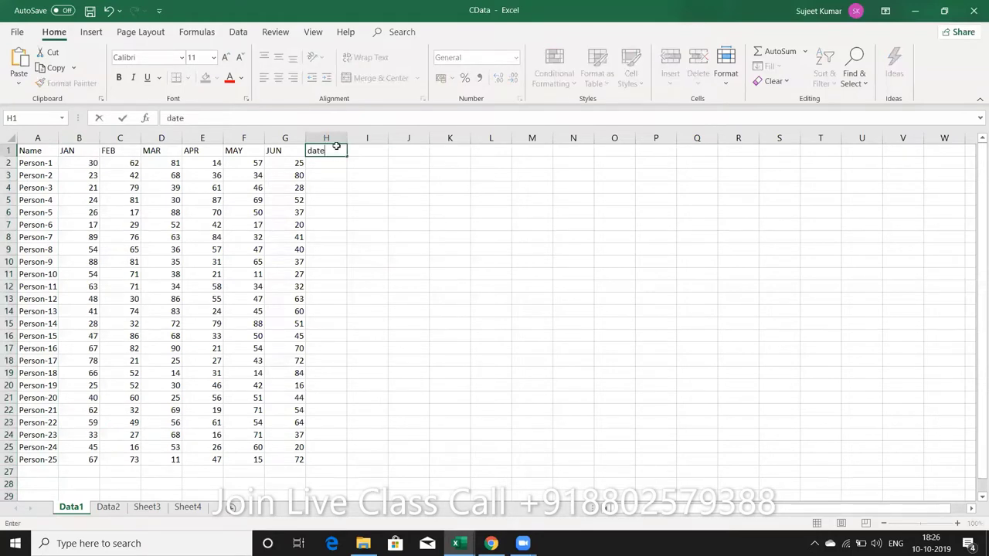
key(Return)
text(10/1)
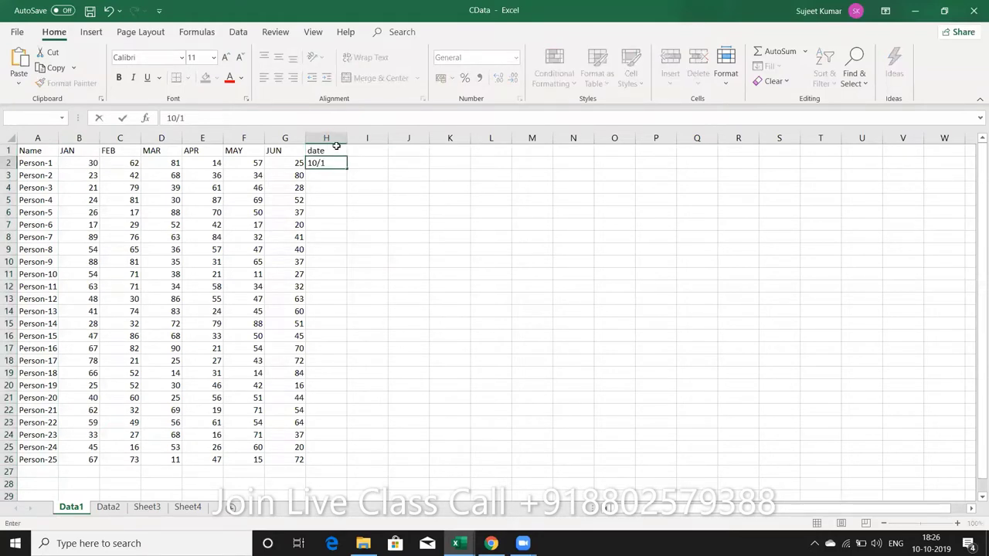
Step: Commit 10/1 in H2 and AutoFill the dates down to H26, 10-Jan through 03-Feb
key(Return)
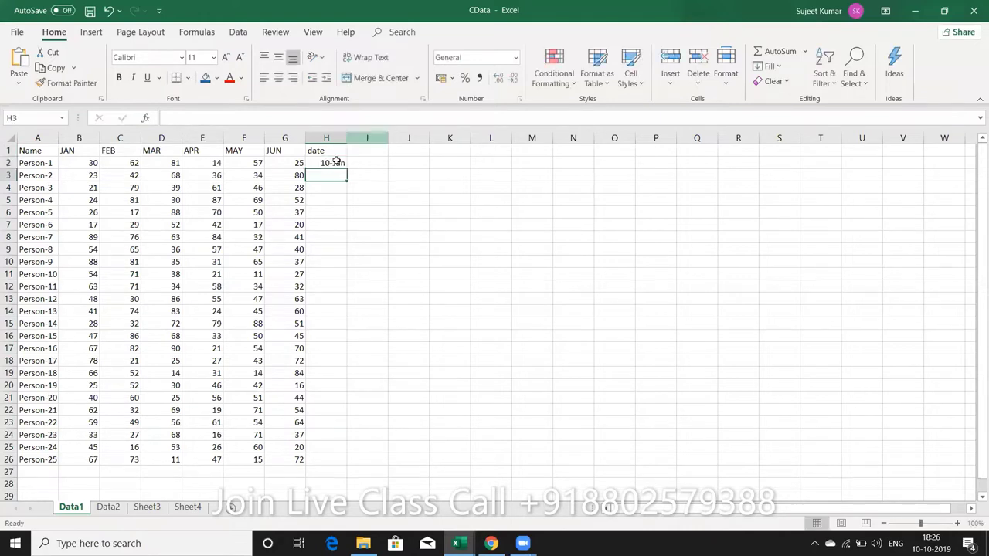
click(345, 165)
drag(349, 168, 348, 170)
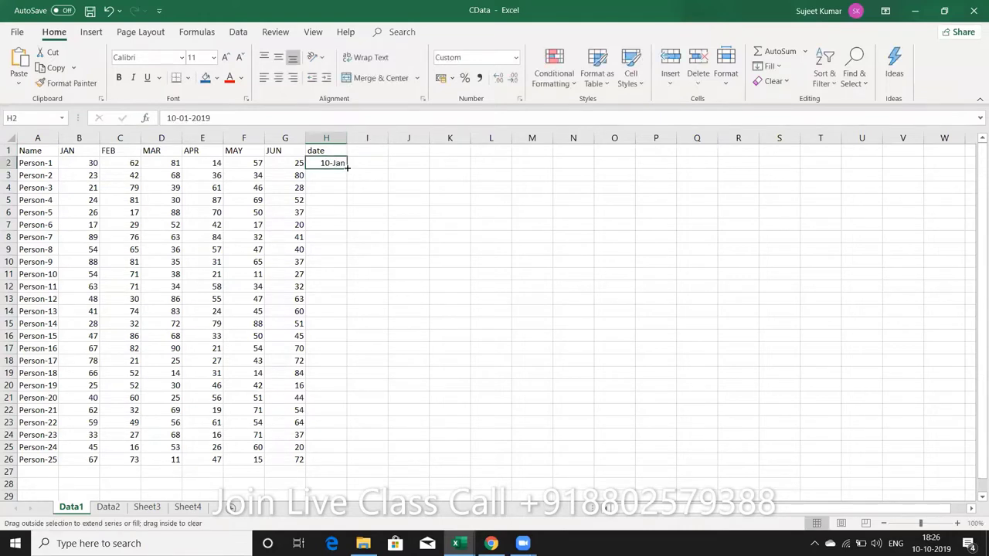
double_click(347, 169)
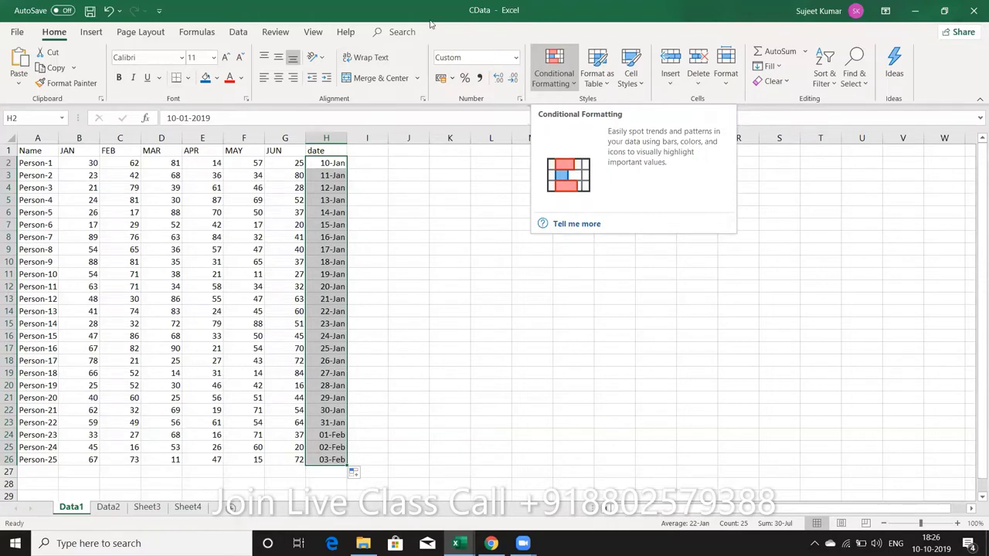
click(569, 83)
mouse_move(577, 109)
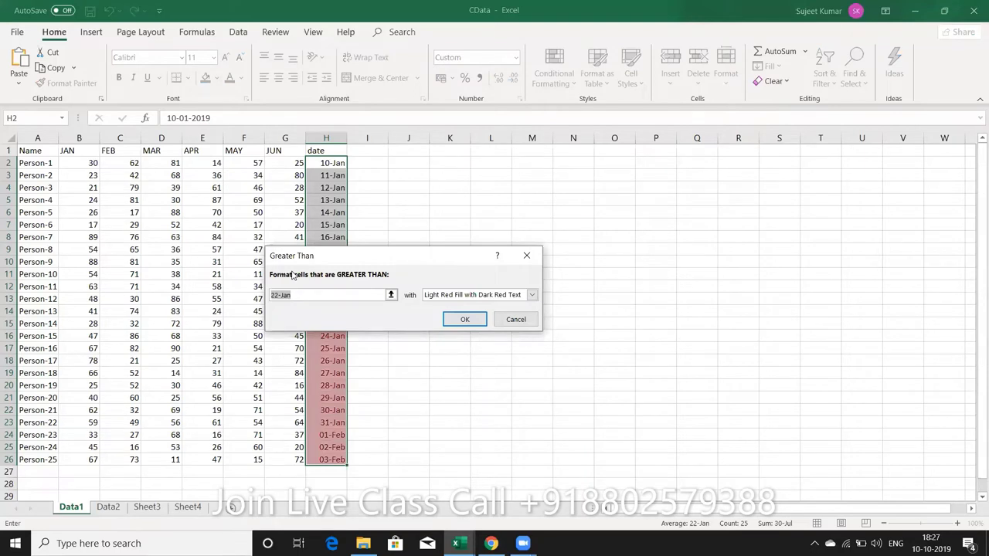
text(1/)
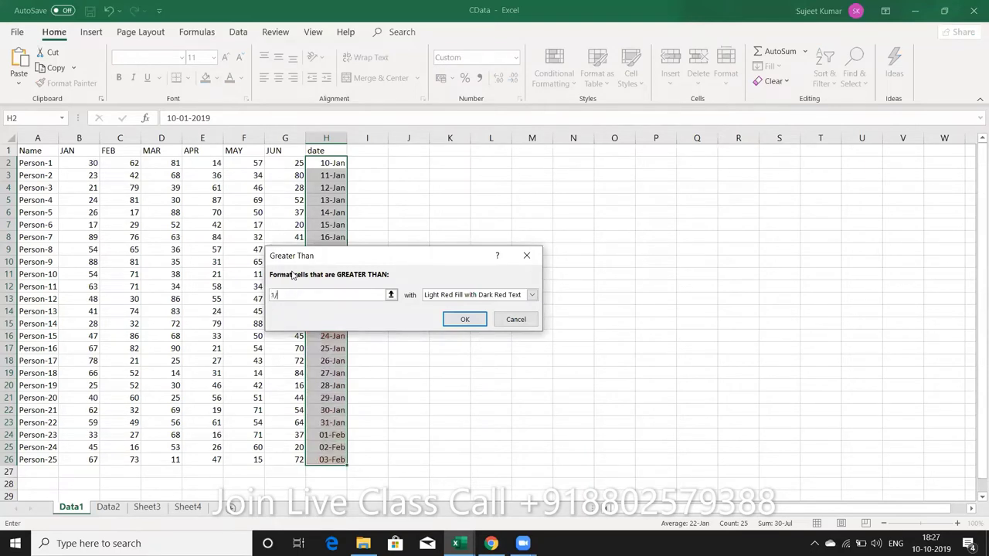
text(15)
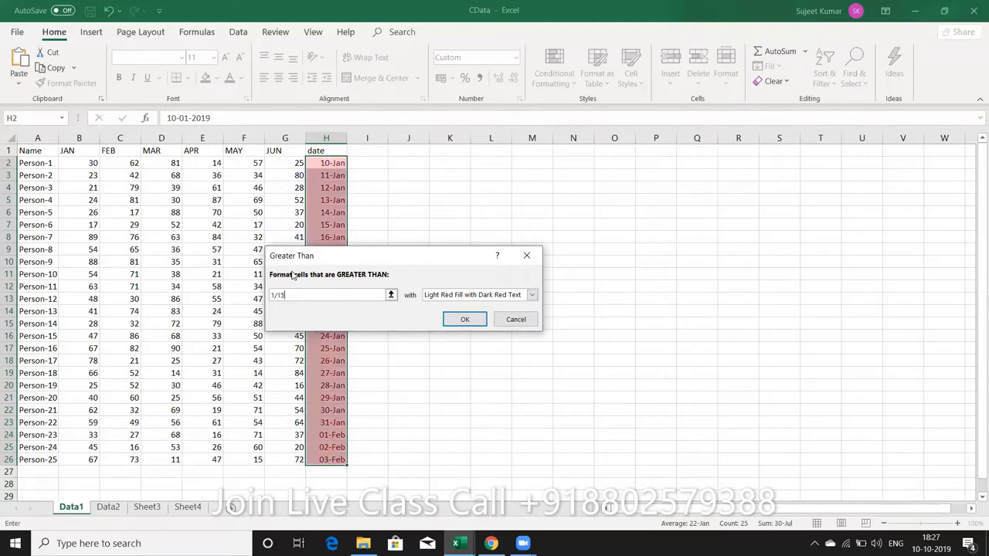
key(BackSpace)
key(BackSpace)
key(BackSpace)
text(1/20)
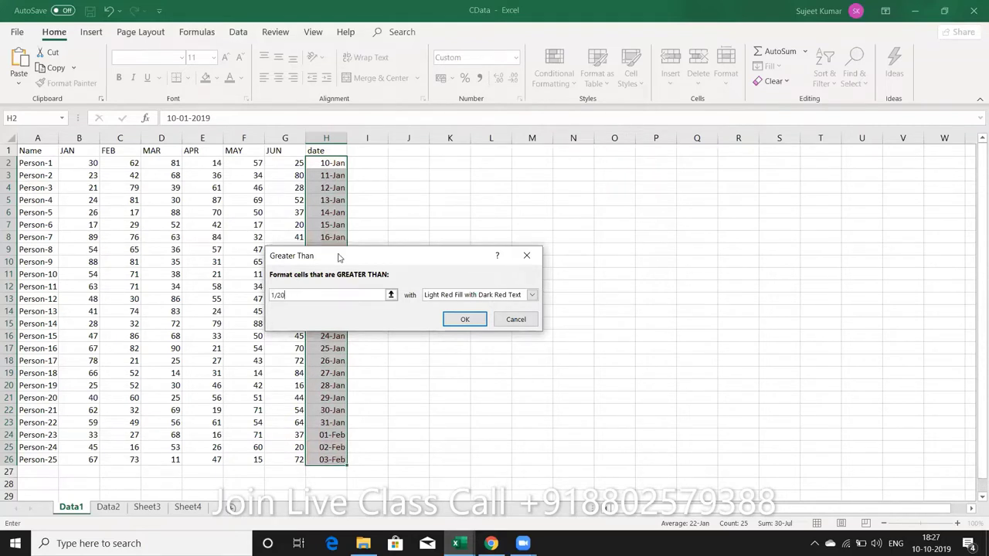
drag(346, 258, 451, 265)
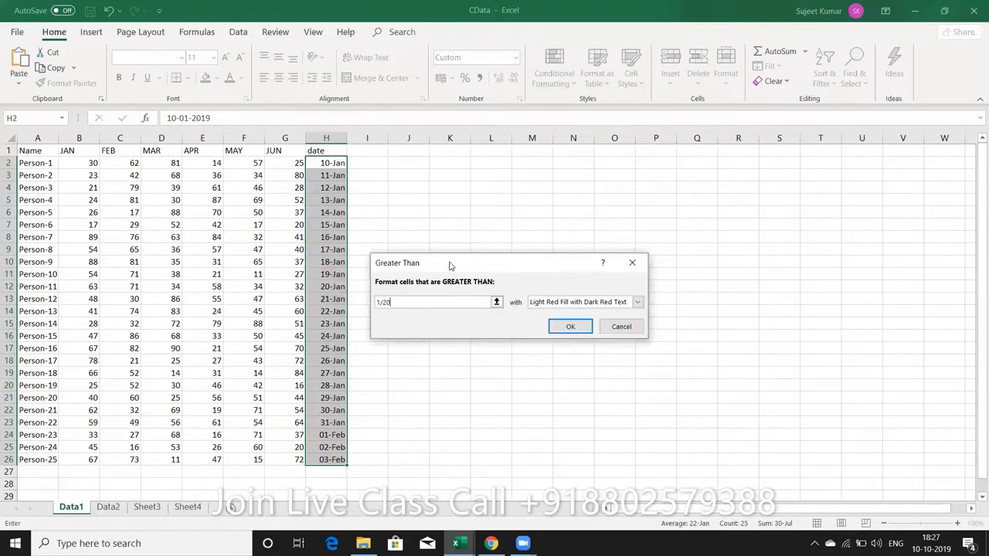
text(/20)
text(1)
text(9)
key(BackSpace)
key(BackSpace)
key(BackSpace)
key(BackSpace)
key(BackSpace)
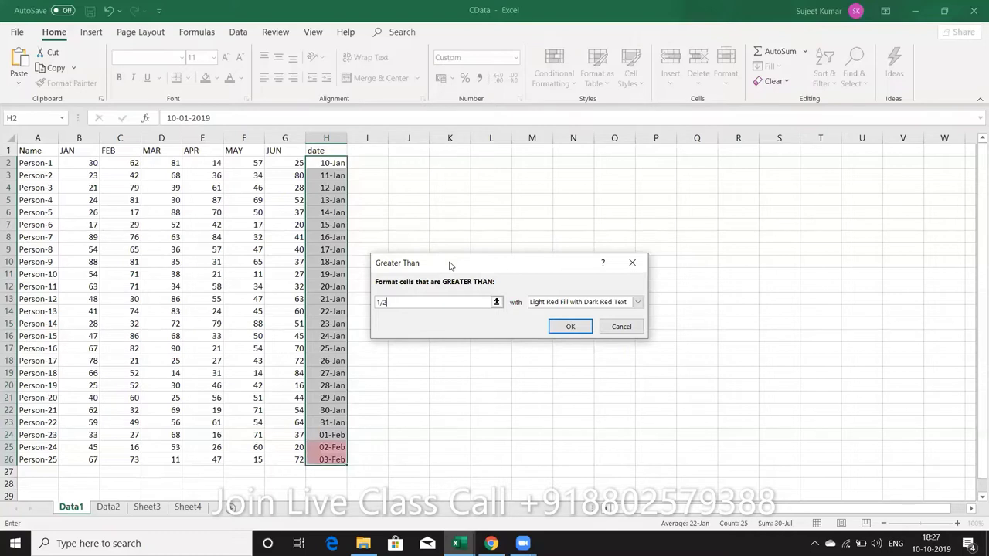
key(BackSpace)
key(BackSpace)
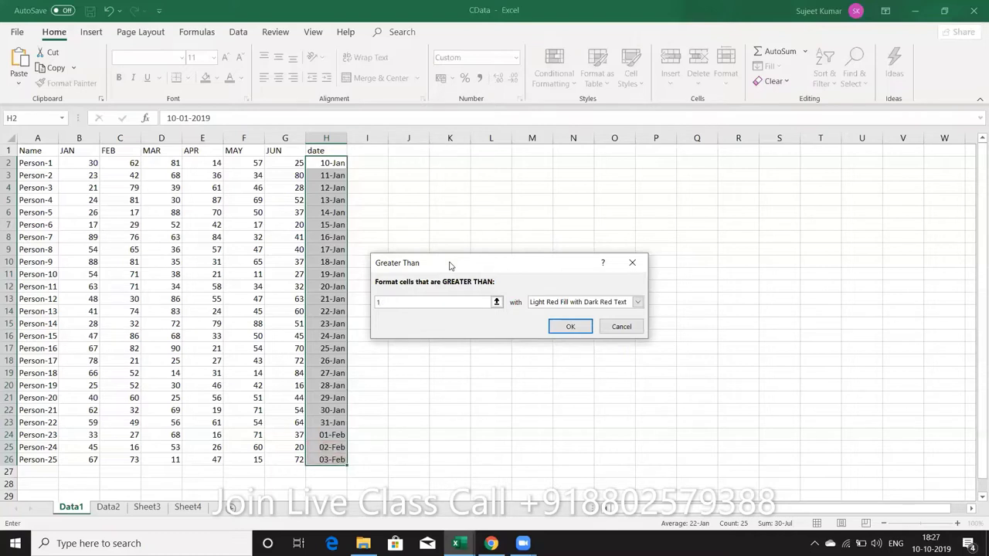
text(-)
key(BackSpace)
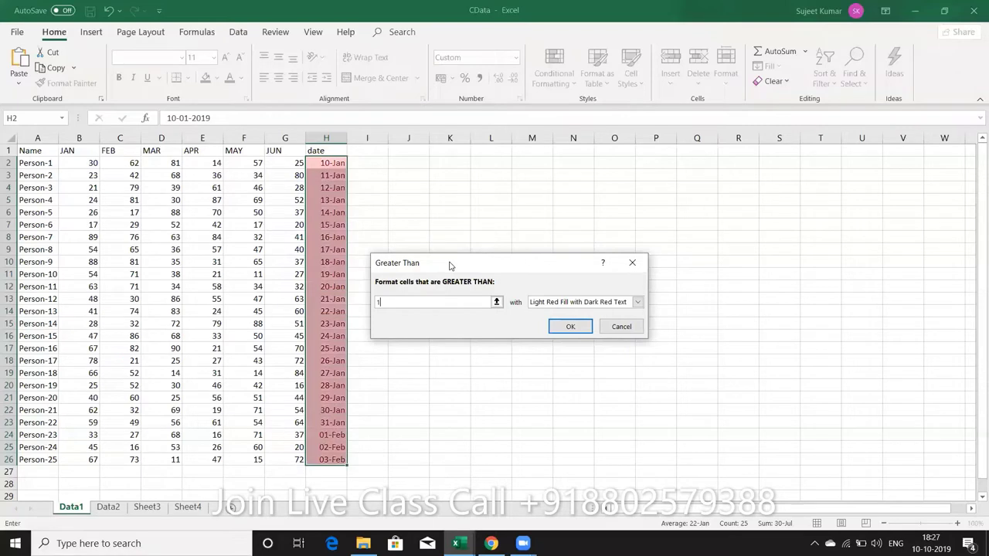
key(BackSpace)
text(20-j)
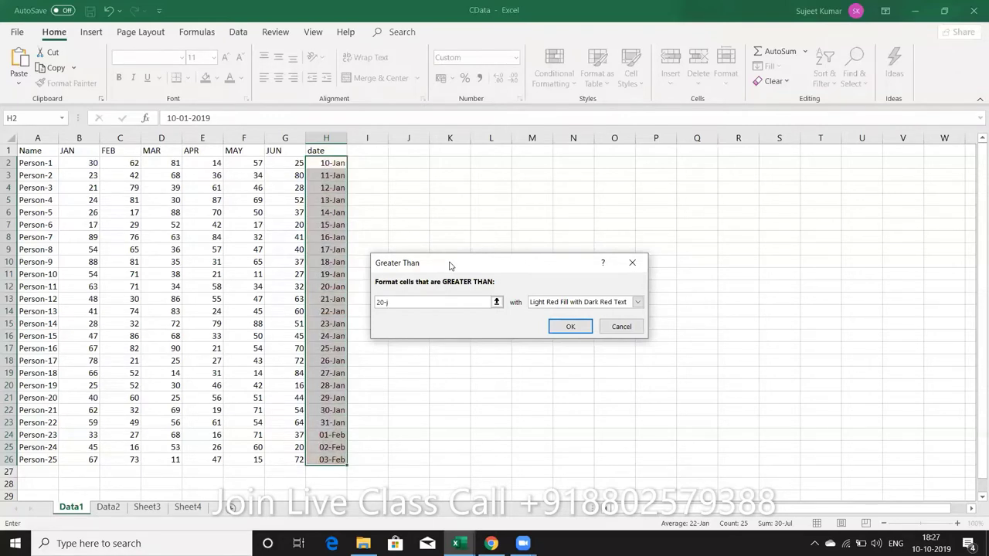
text(an)
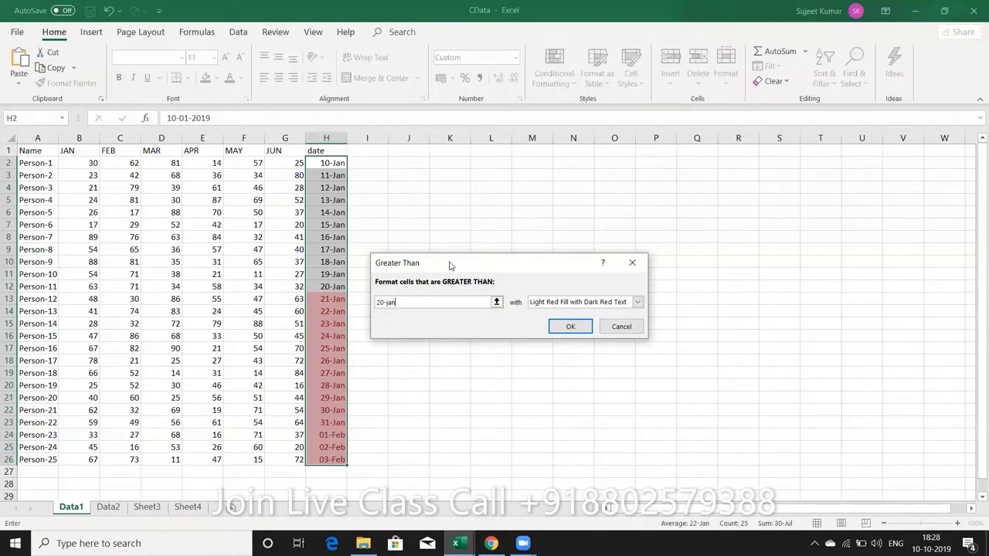
click(622, 326)
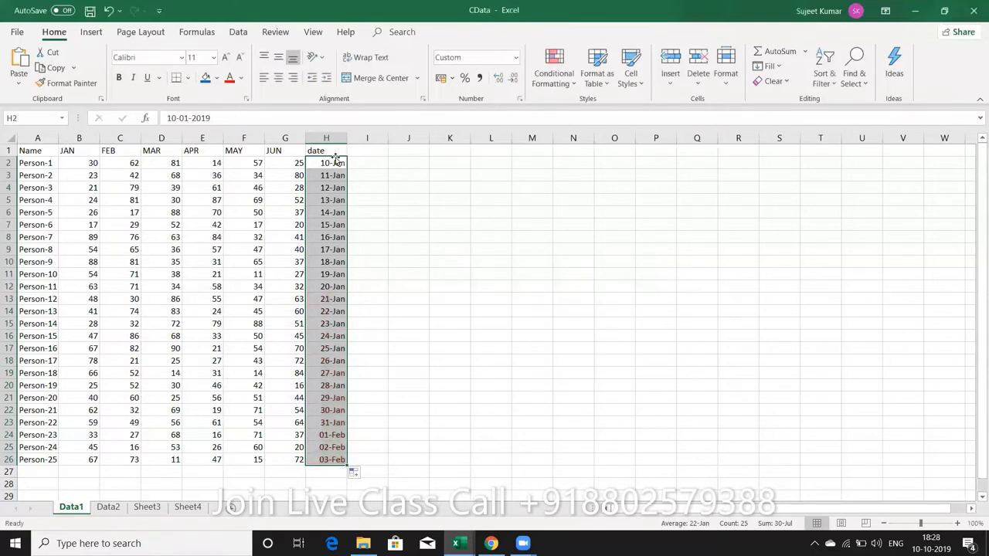
Step: Re-enter the first date in H2 as 1/10 so it reads 01-Oct
click(334, 159)
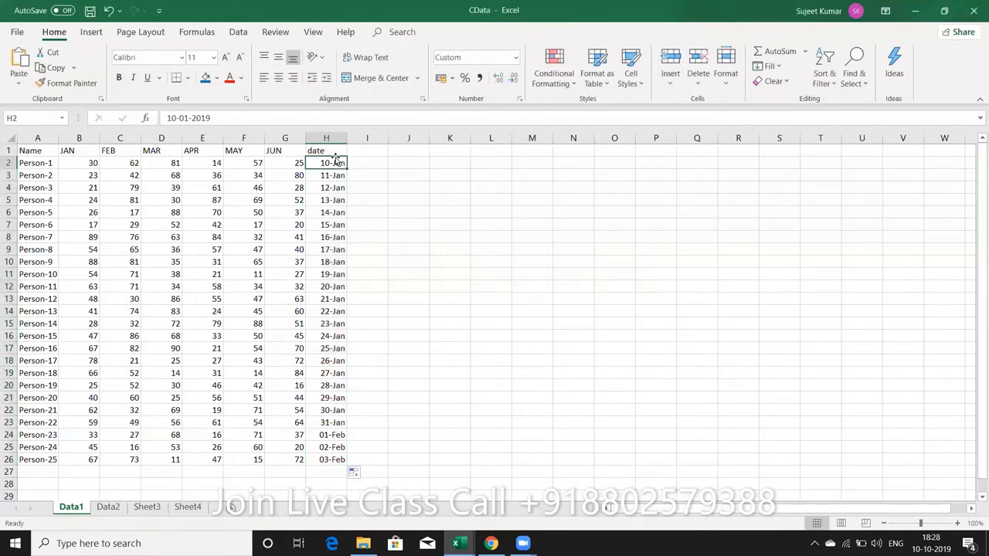
text(10/)
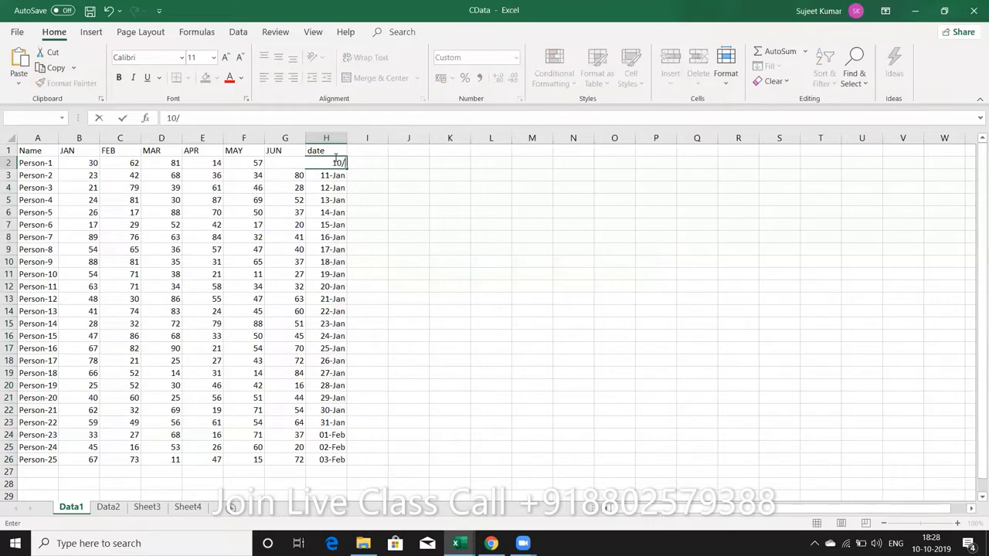
text(1)
key(Return)
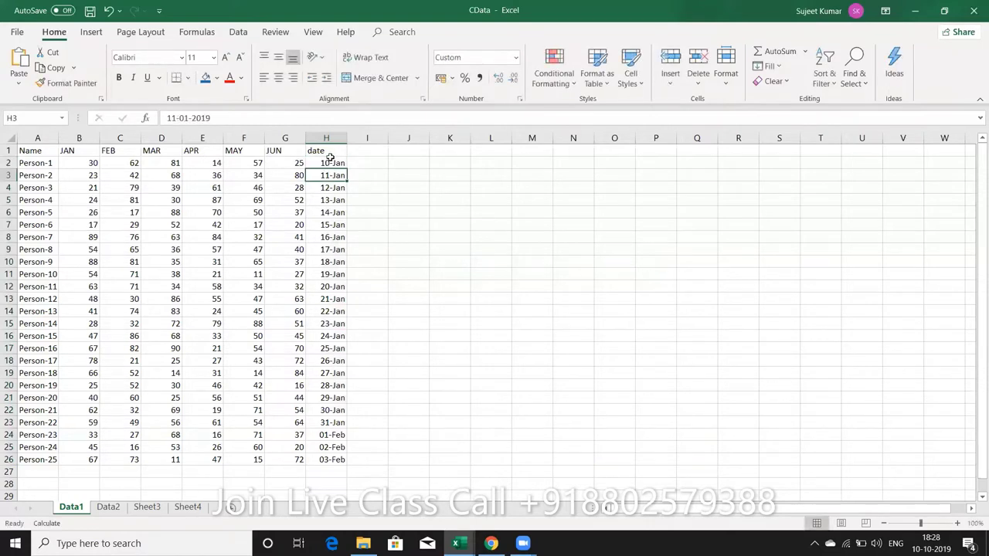
key(Up)
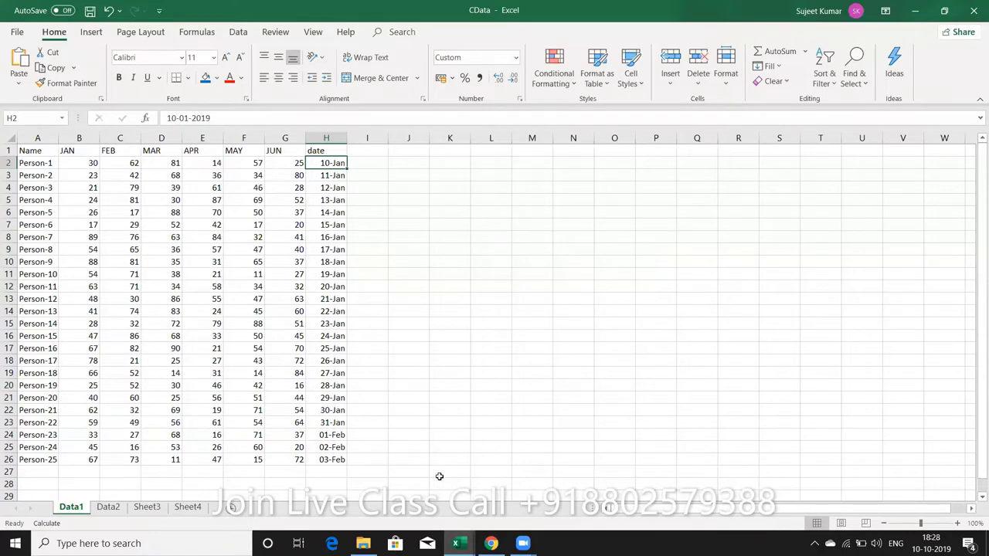
text(1/)
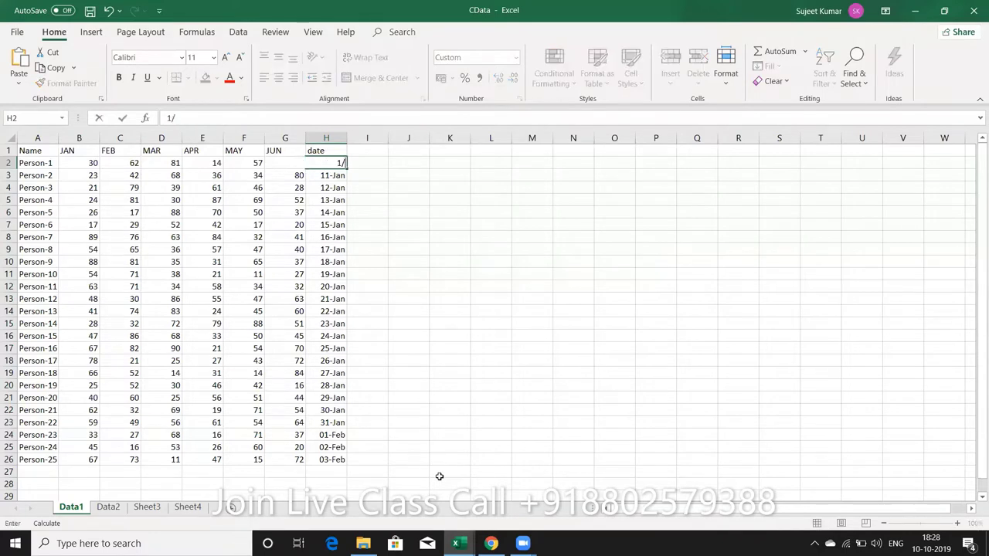
text(10)
key(Return)
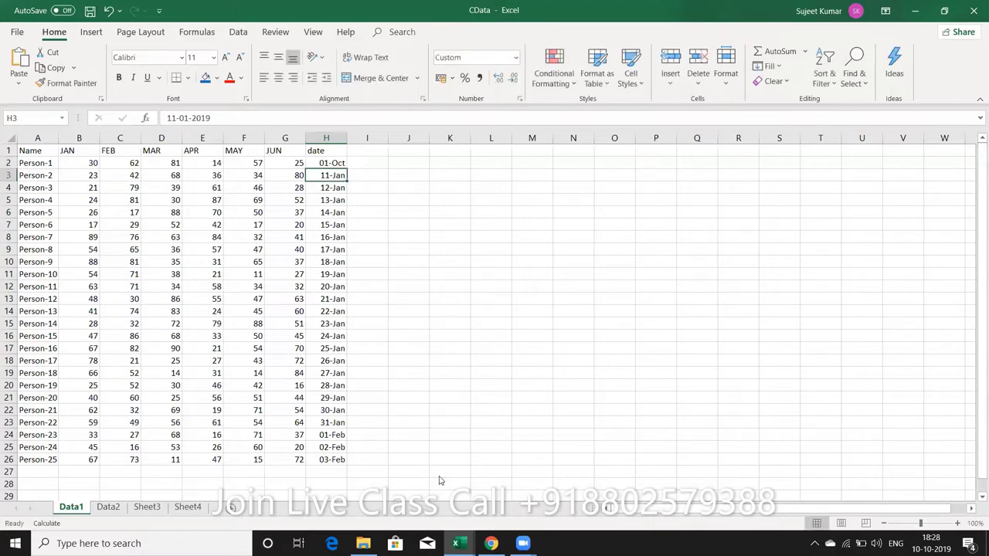
Step: Refill H2:H26 as daily dates 01-Oct to 25-Oct, then open the Windows Start menu
click(334, 163)
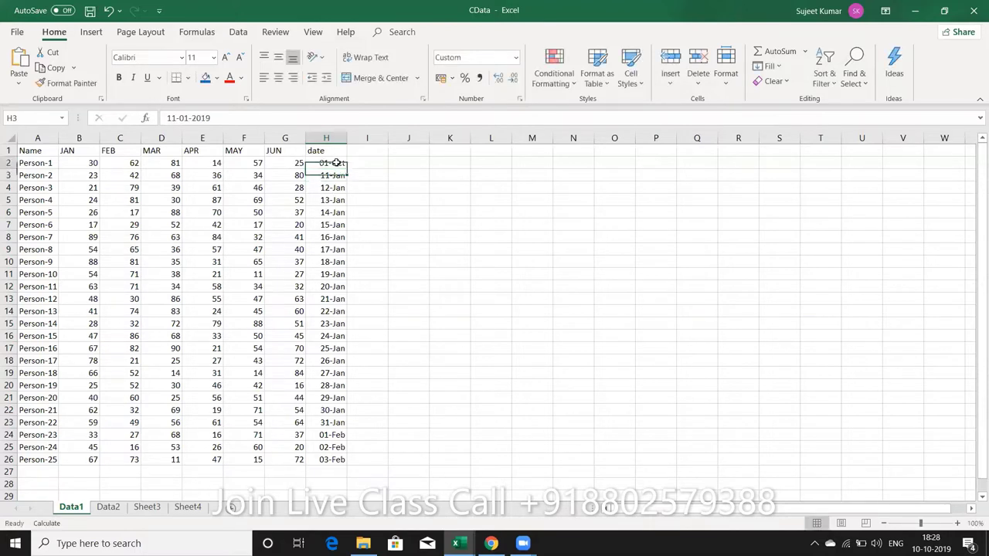
double_click(346, 168)
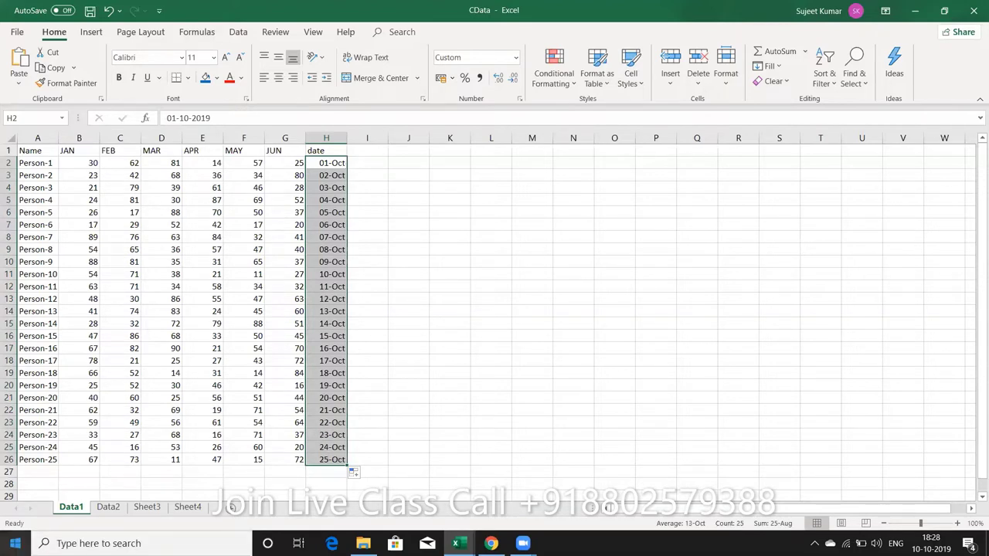
click(16, 543)
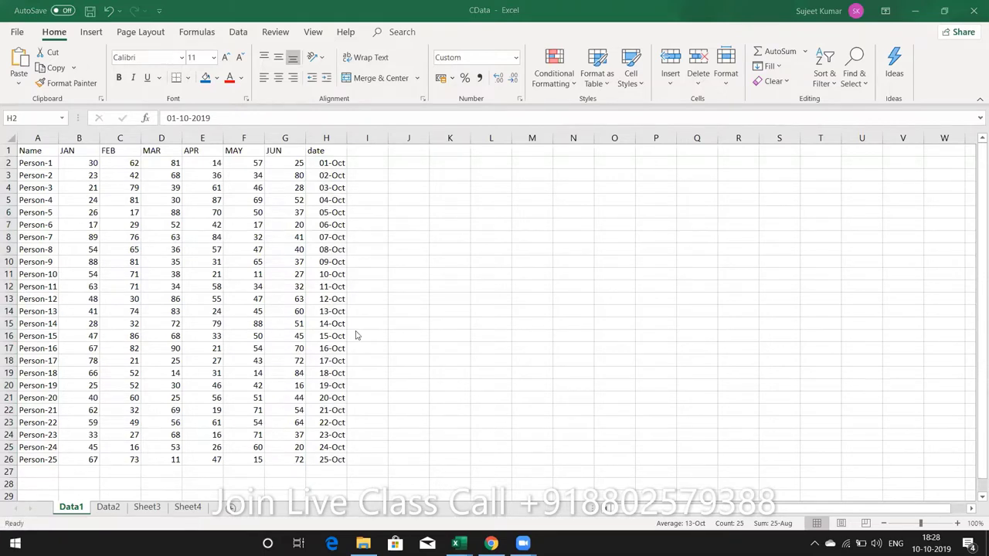
key(super)
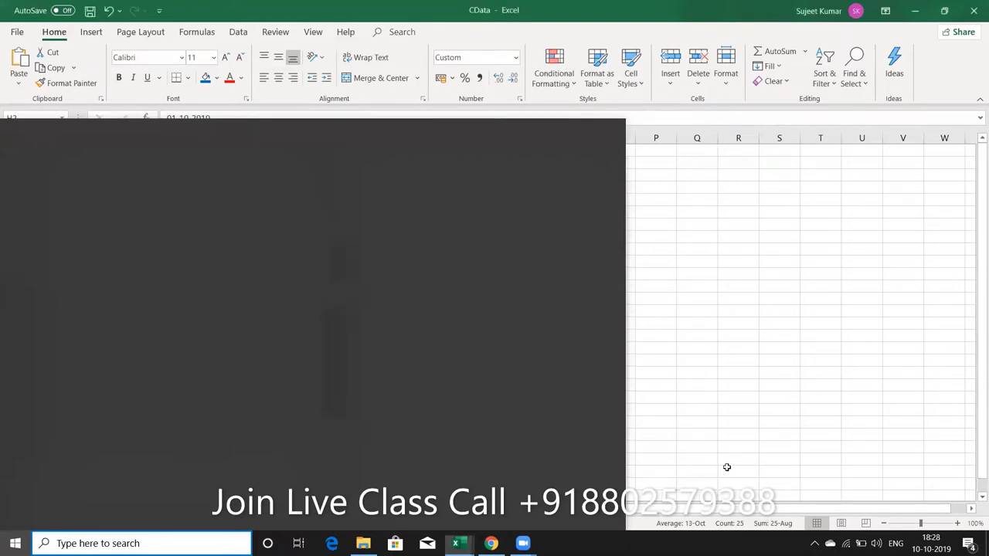
click(340, 227)
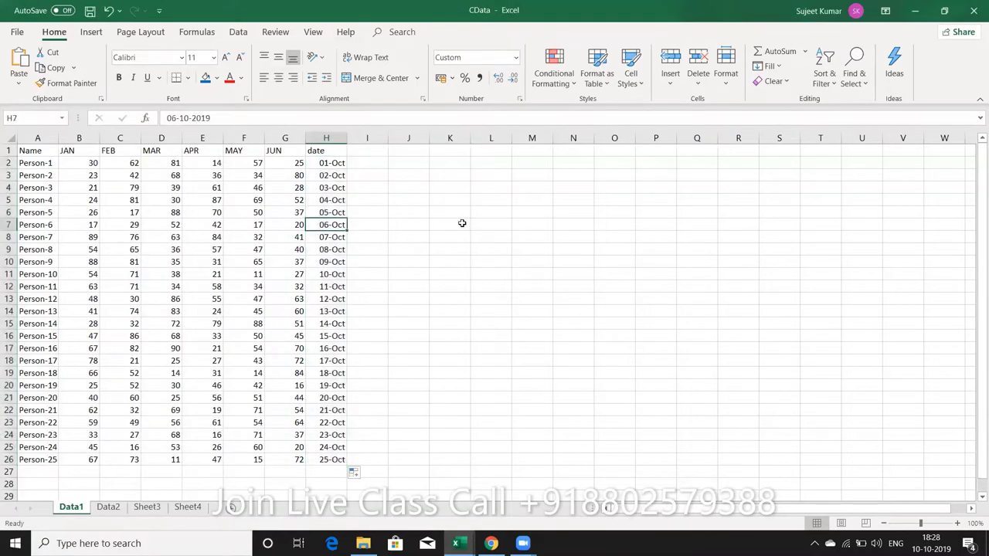
click(575, 85)
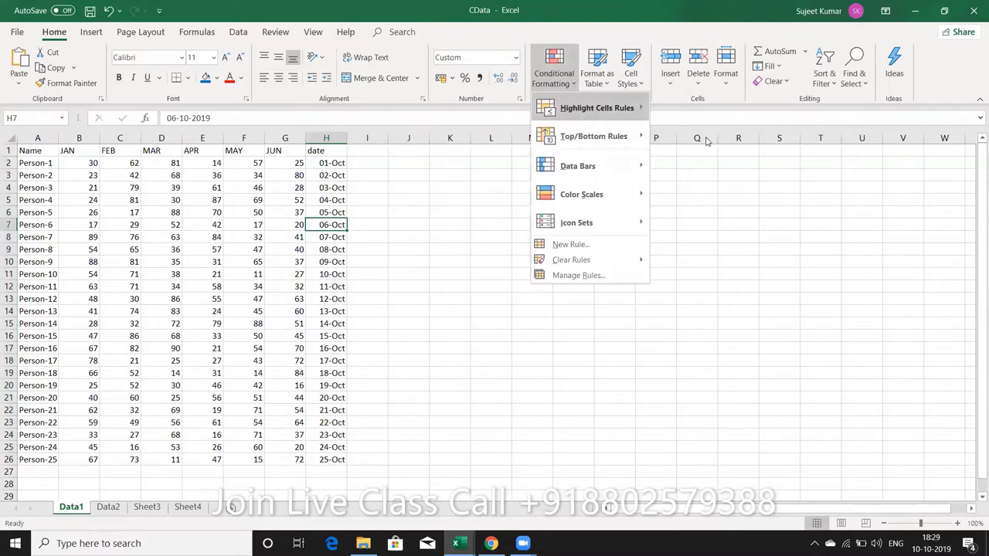
mouse_move(595, 108)
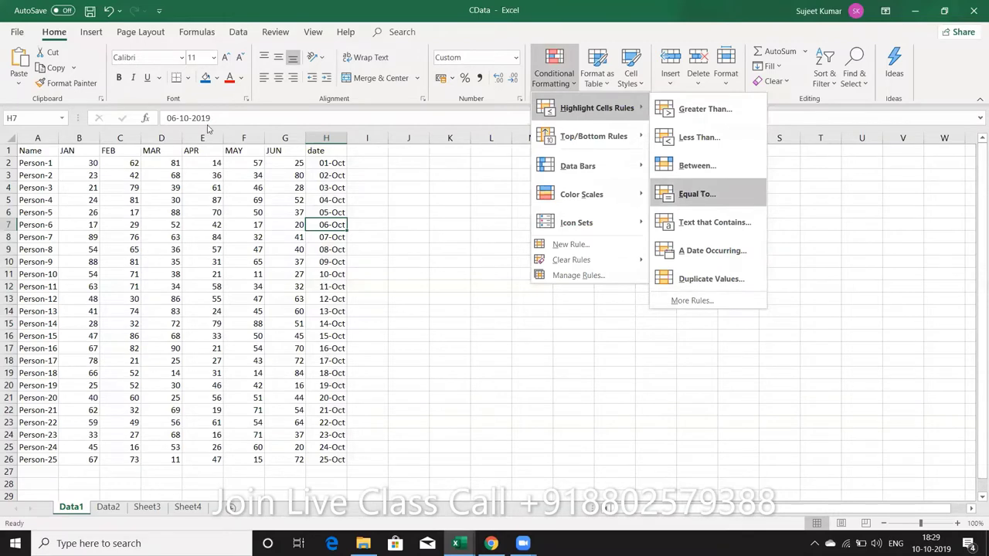
key(Escape)
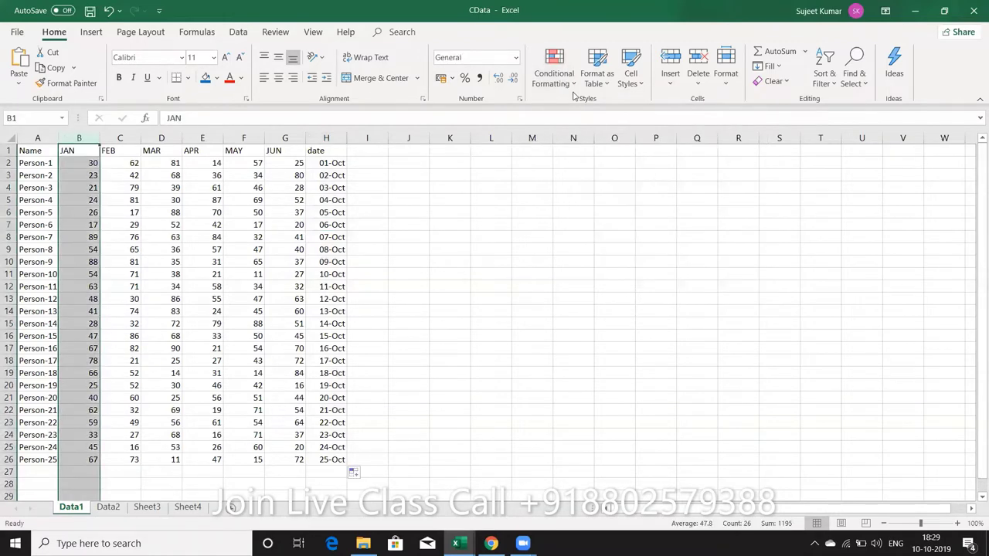
click(573, 90)
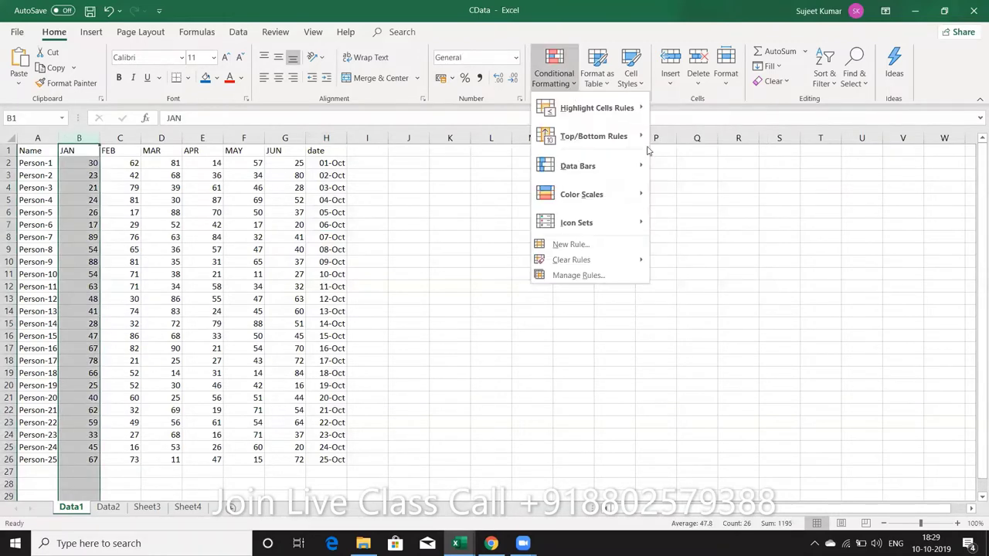
key(h)
text(e)
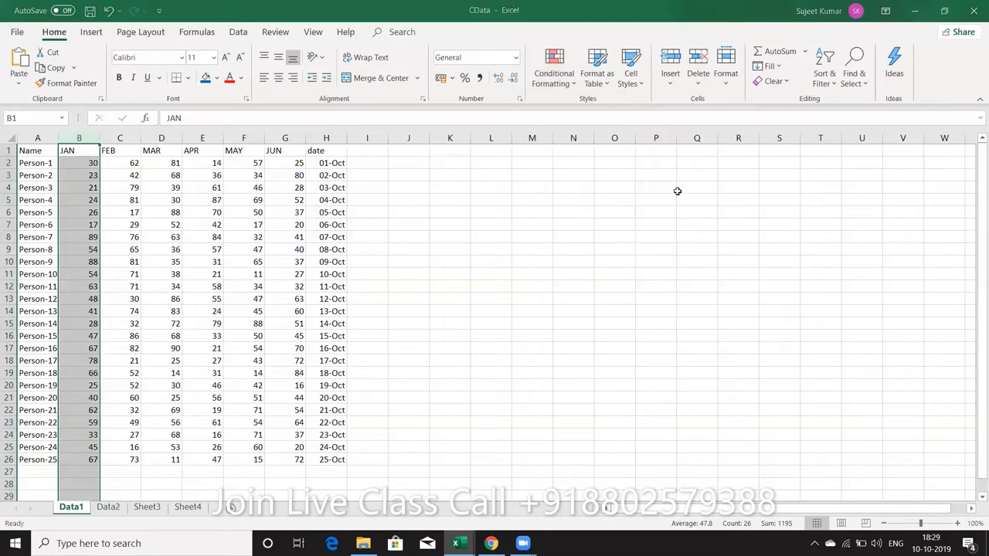
text(20)
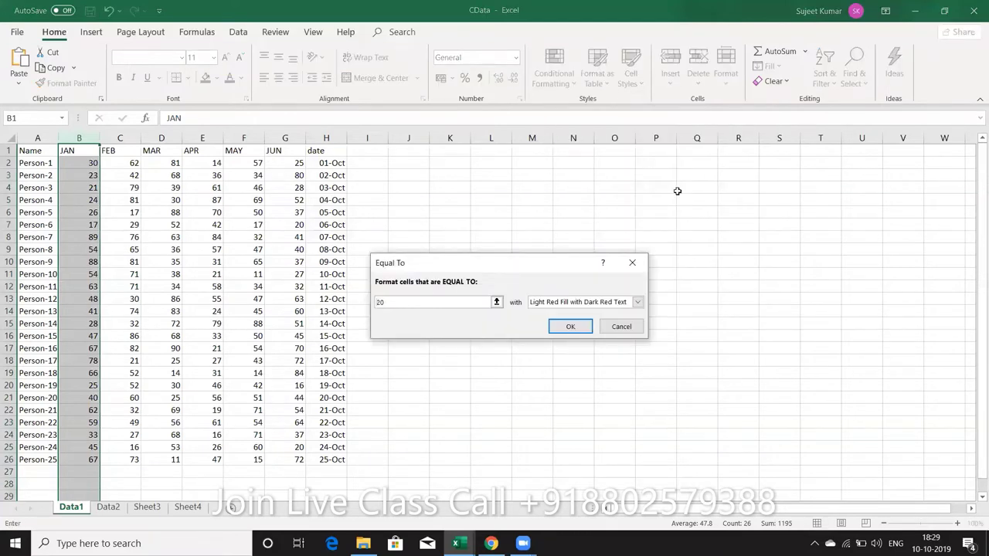
text(1)
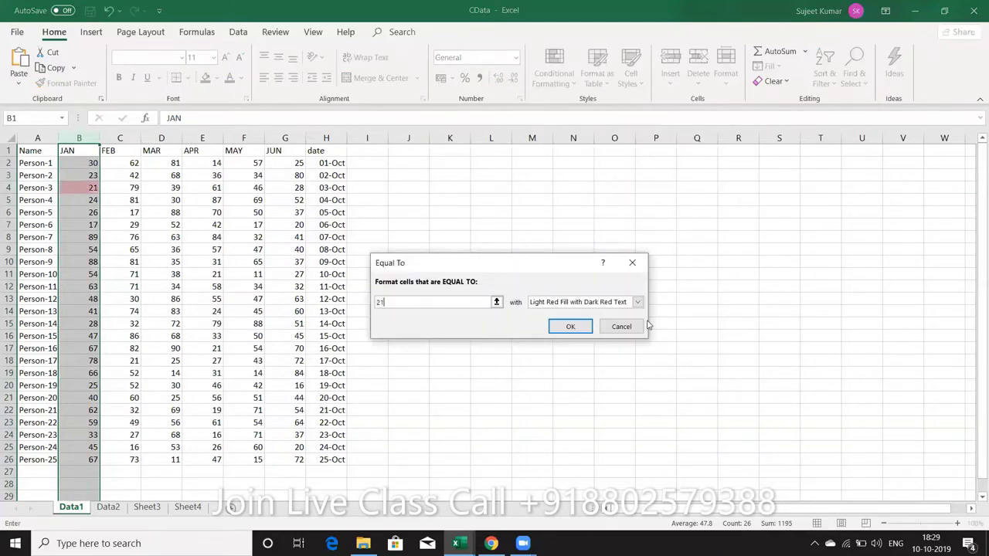
key(Escape)
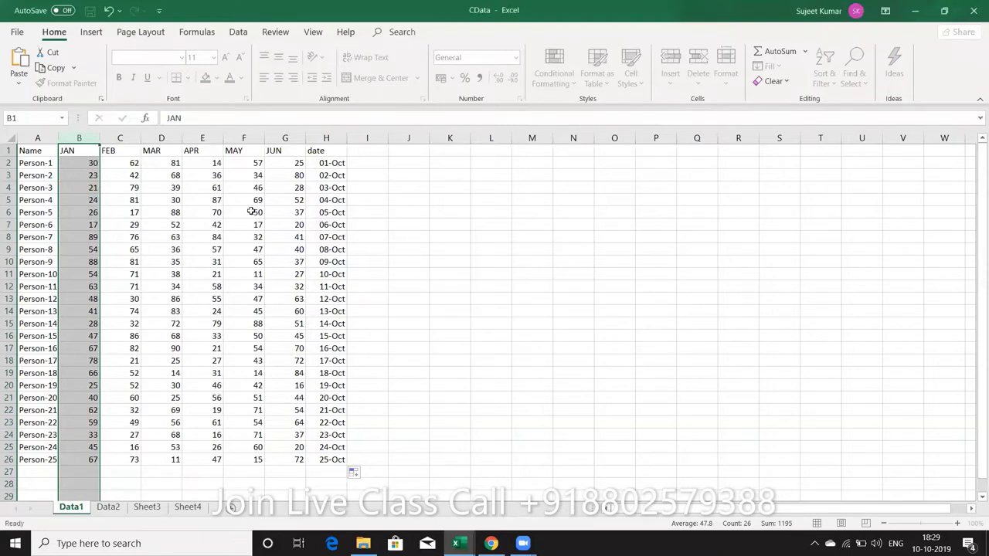
Step: Select the Name column A and open the Conditional Formatting rule list for it
key(alt+h)
key(l)
key(h)
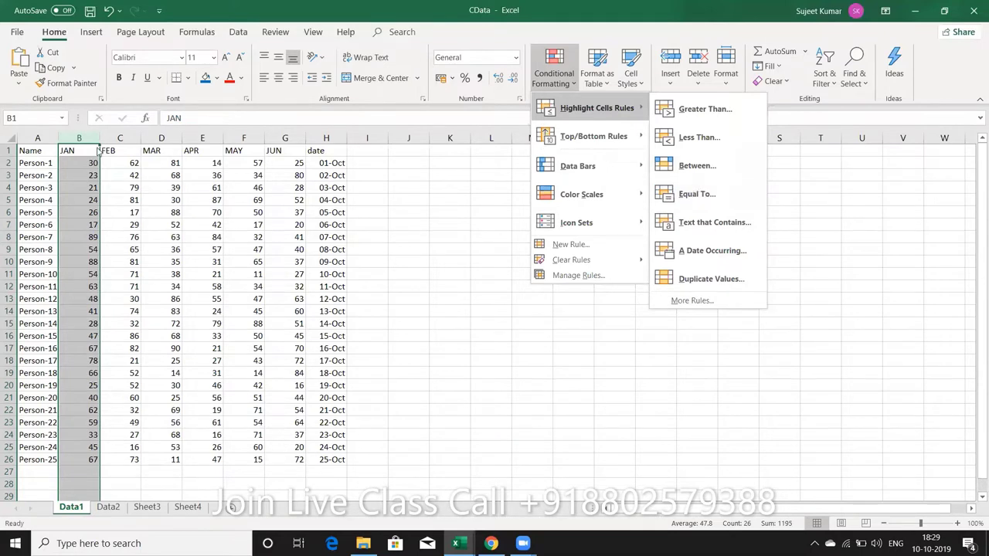
click(43, 162)
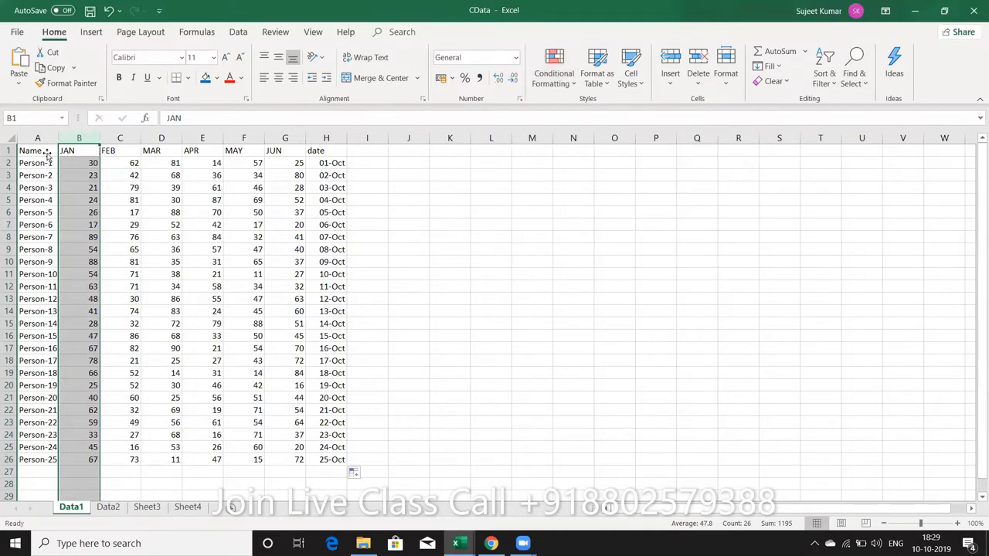
click(42, 159)
click(48, 139)
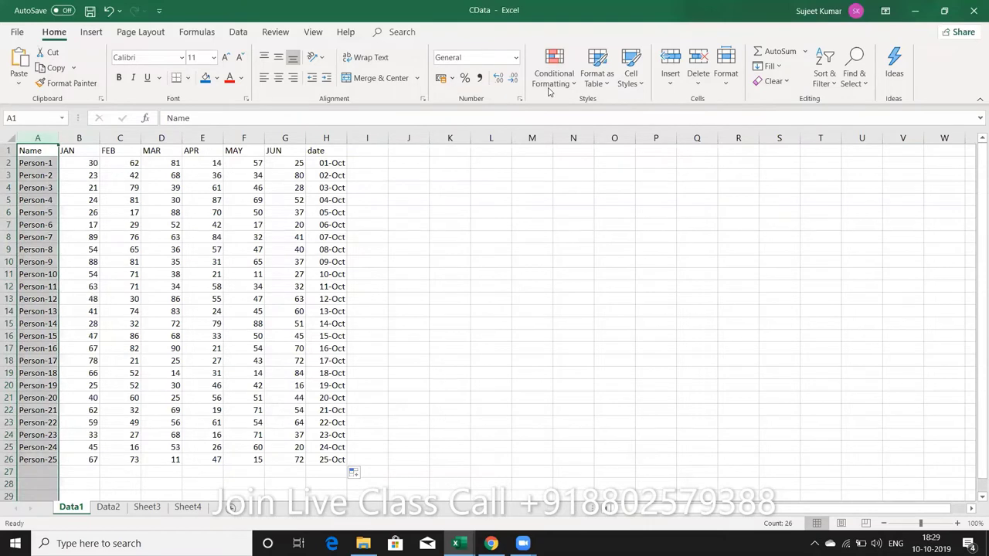
click(550, 85)
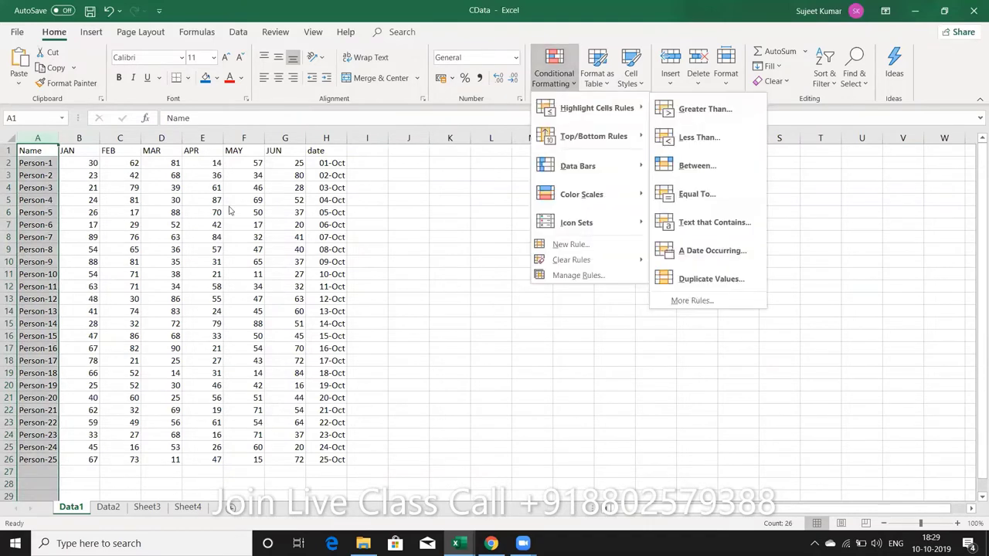
Step: Replace Person-11 in cell A12 with a person's first name
click(35, 292)
click(34, 292)
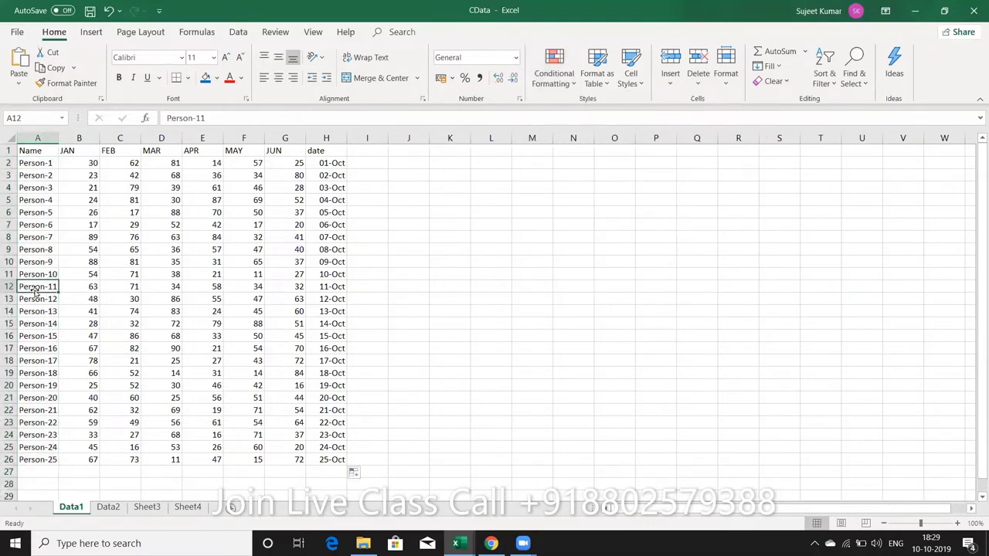
text(puja)
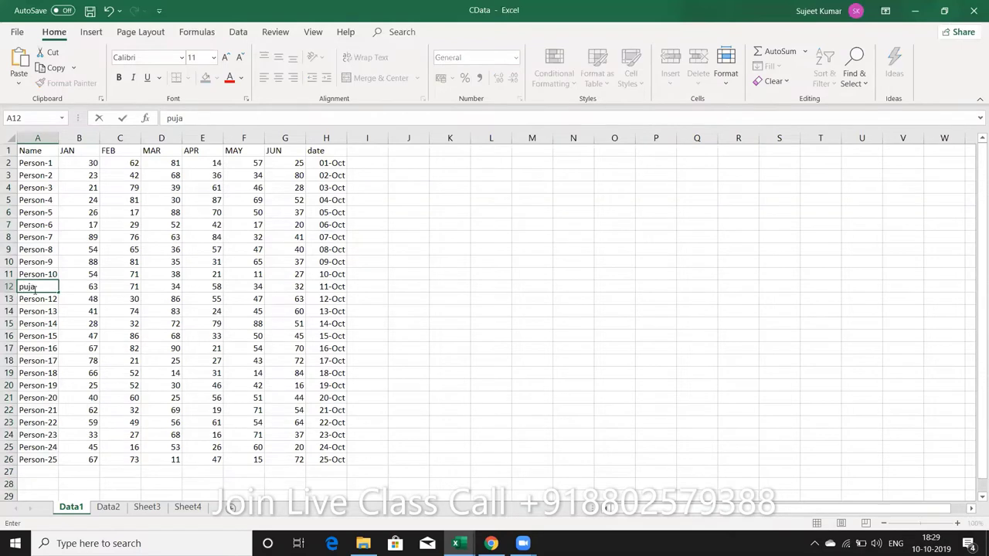
key(Return)
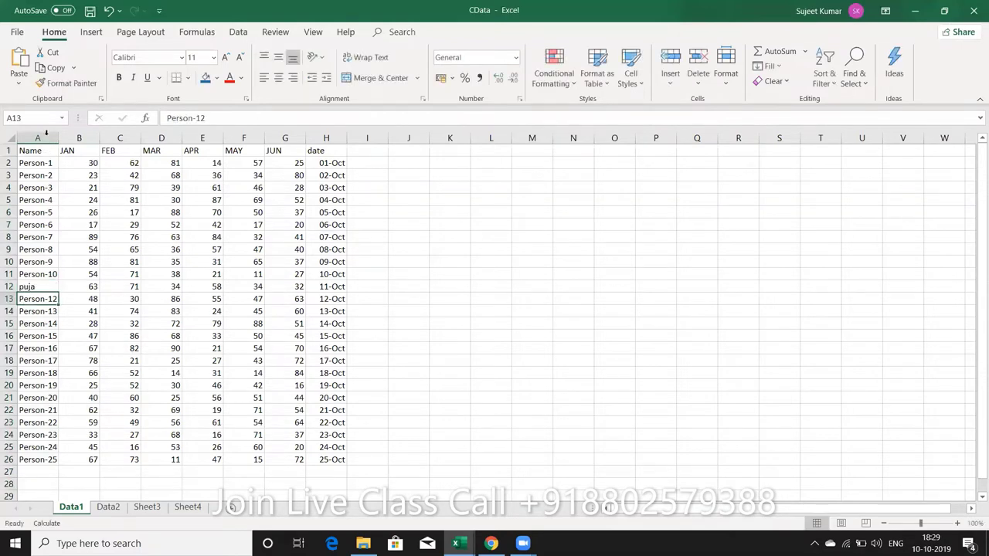
Step: Preview an Equal To highlight rule on column A for the new name, then cancel it
click(46, 133)
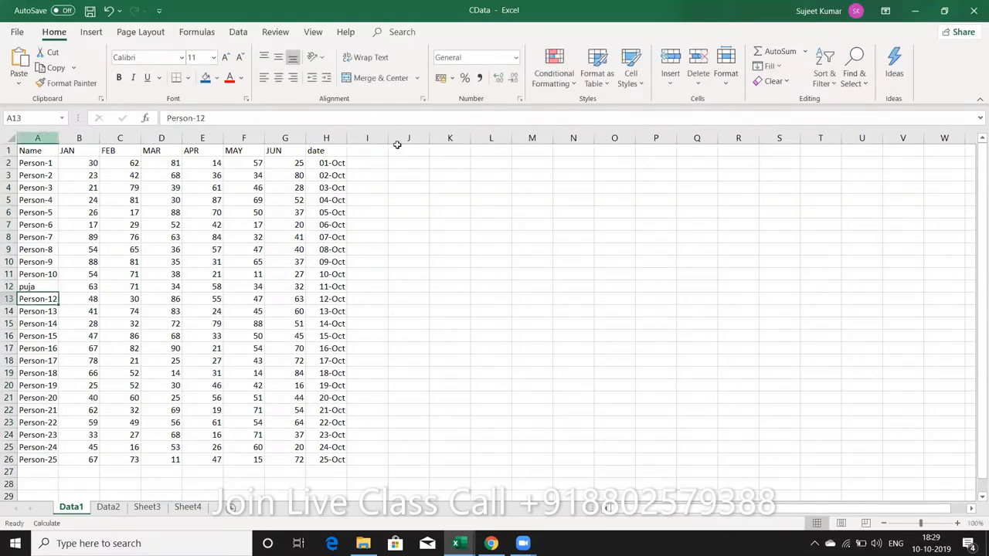
click(553, 85)
mouse_move(591, 108)
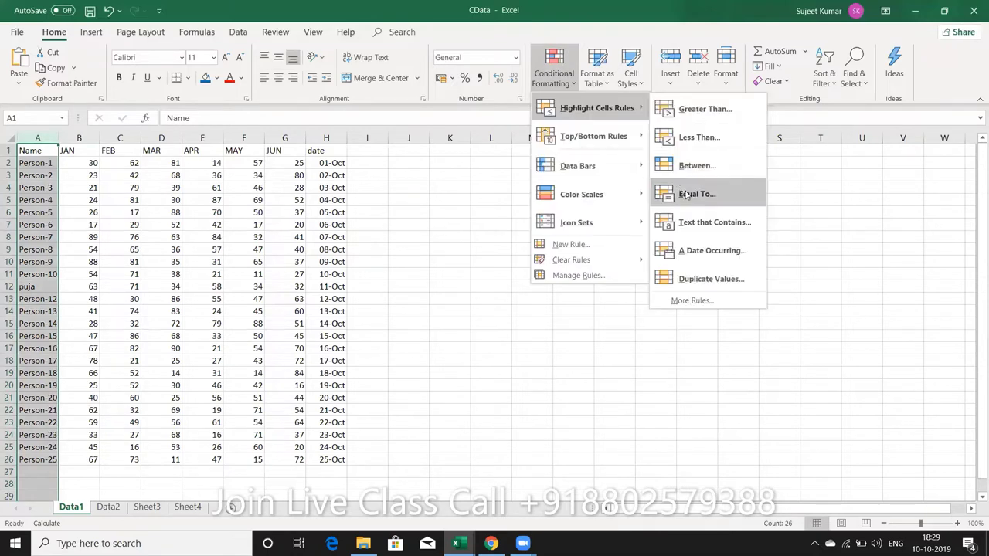
click(666, 187)
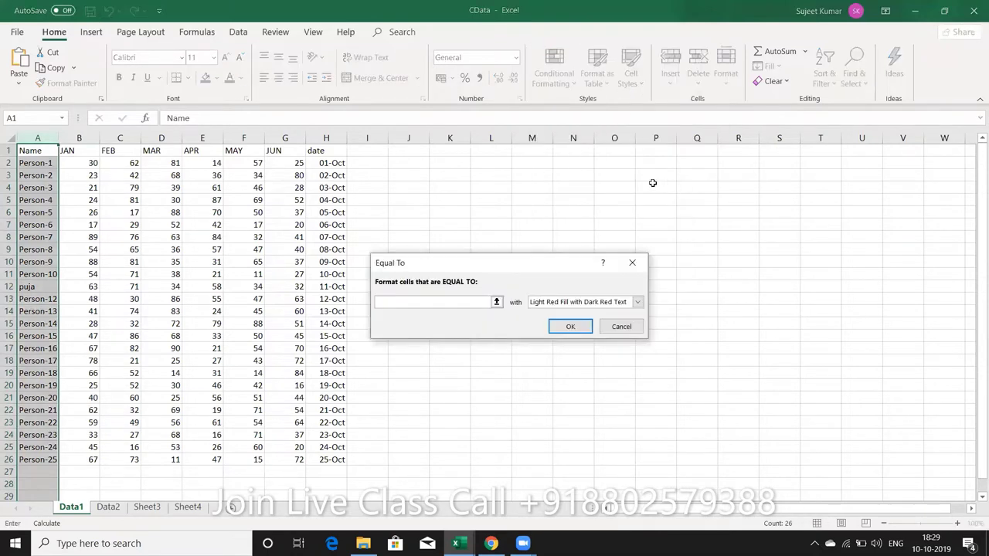
text(puja)
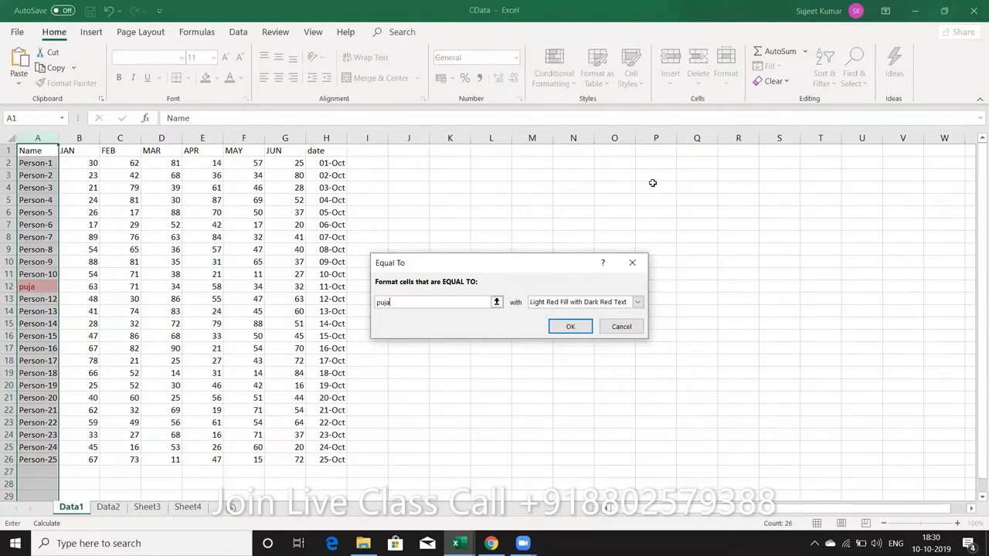
click(630, 332)
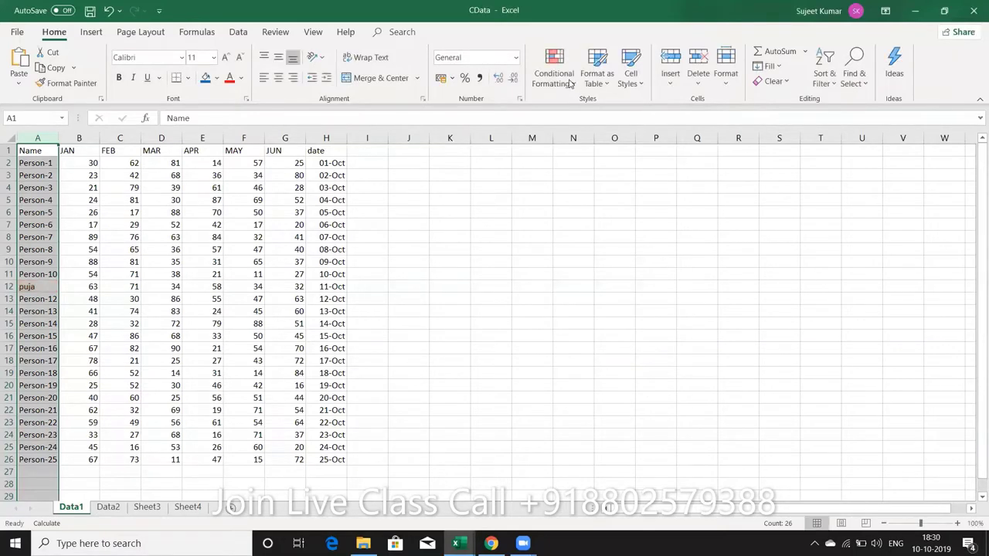
Step: Replace Person-6 in A7 and Person-15 in A16 with typed names
click(569, 83)
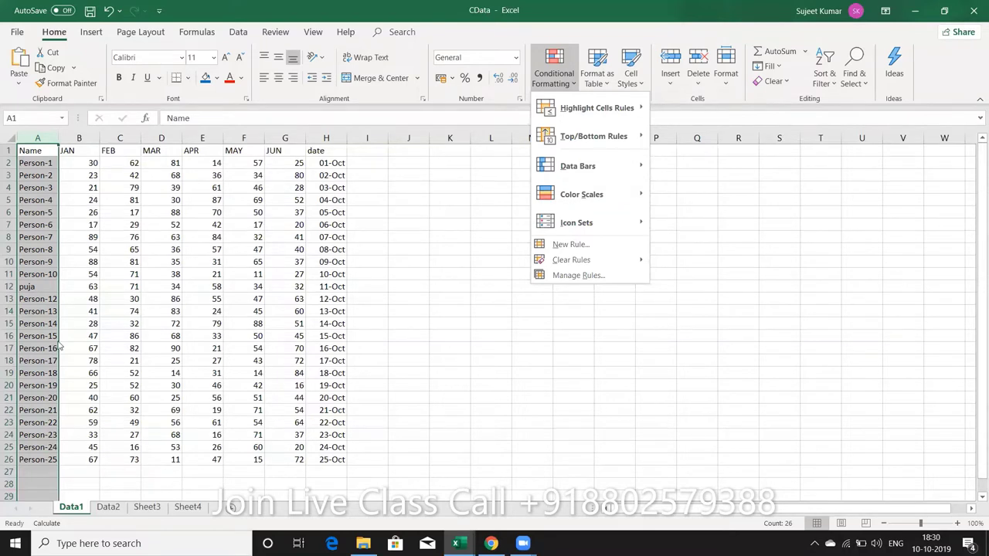
click(44, 225)
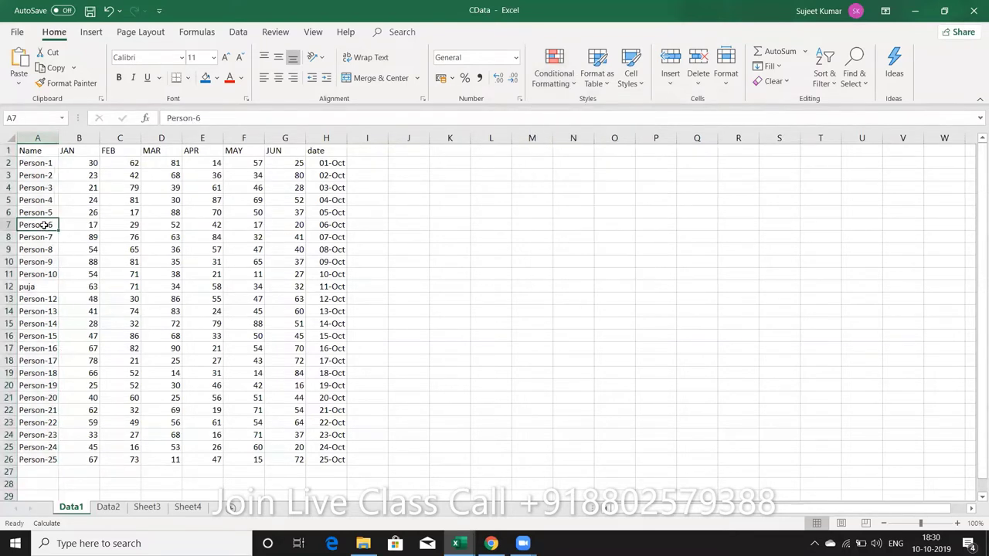
key(Delete)
text(sujee)
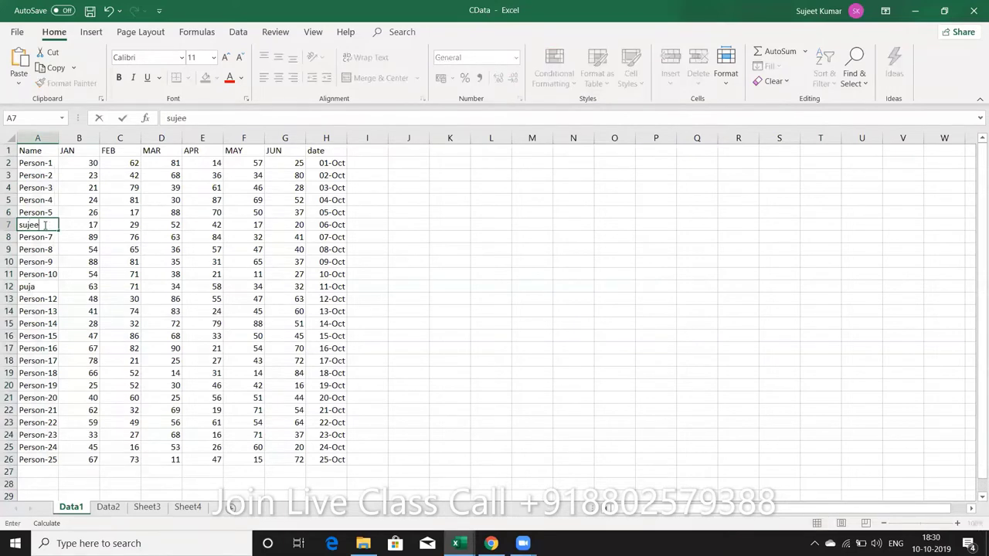
text(t)
key(Return)
key(Down)
key(Down)
key(Down)
key(Down)
key(Down)
key(Down)
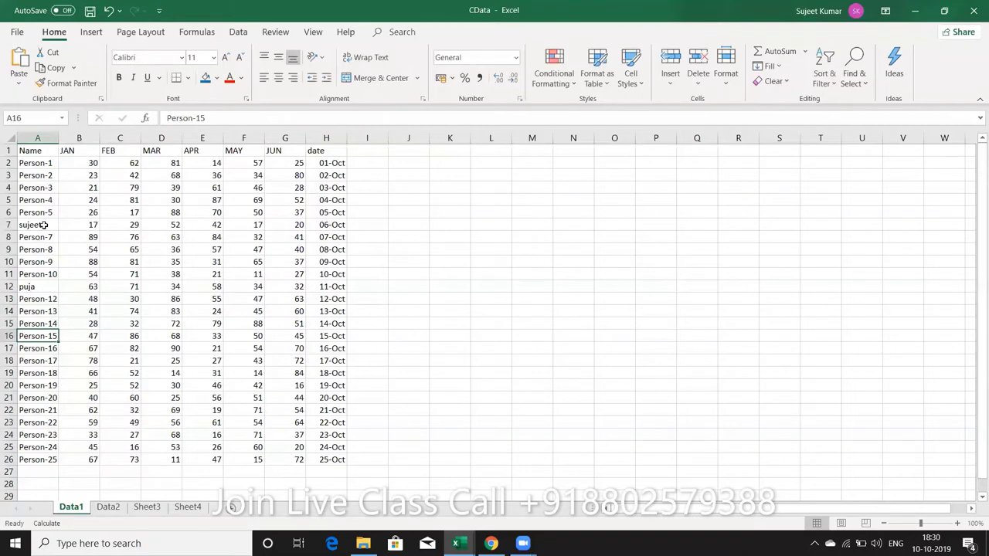
text(sujeet)
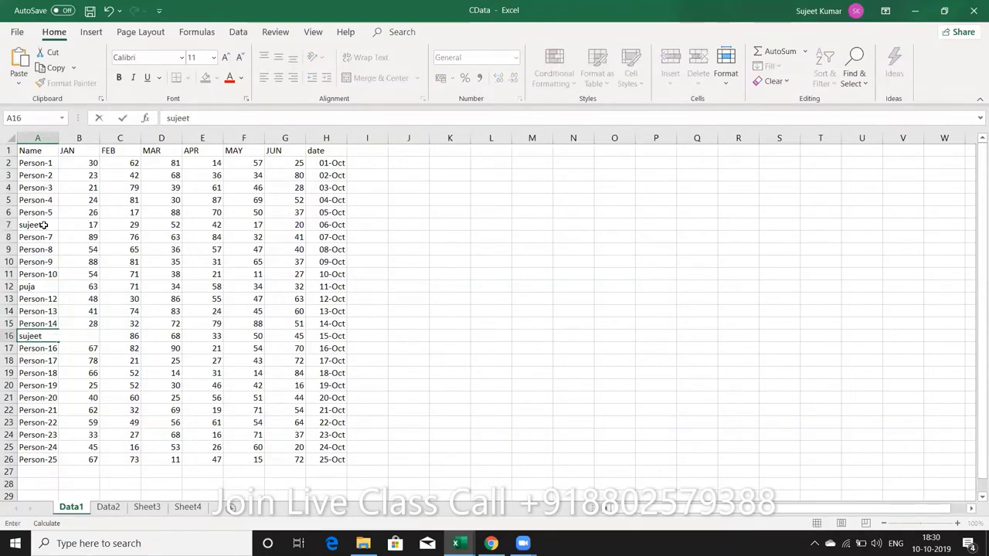
text( kuma)
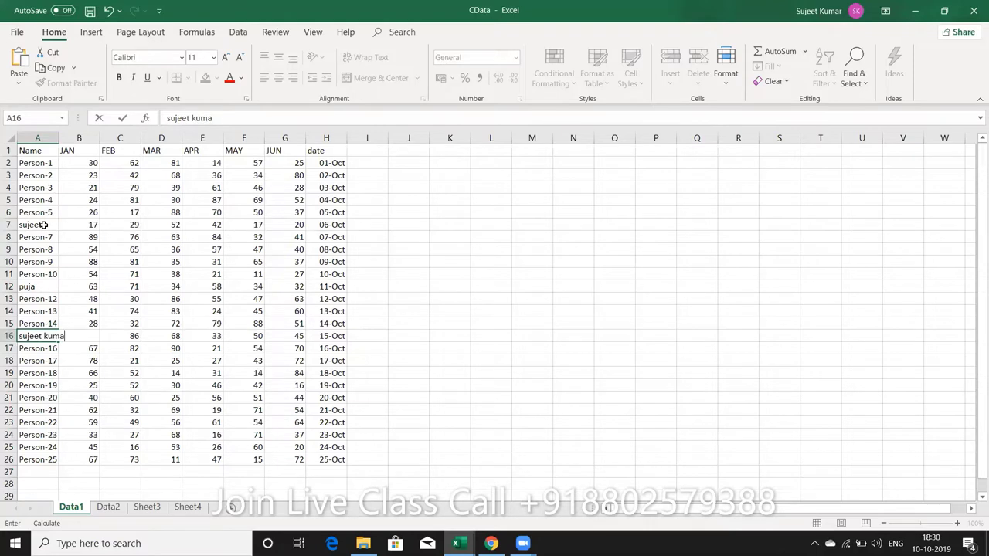
text(r)
key(Return)
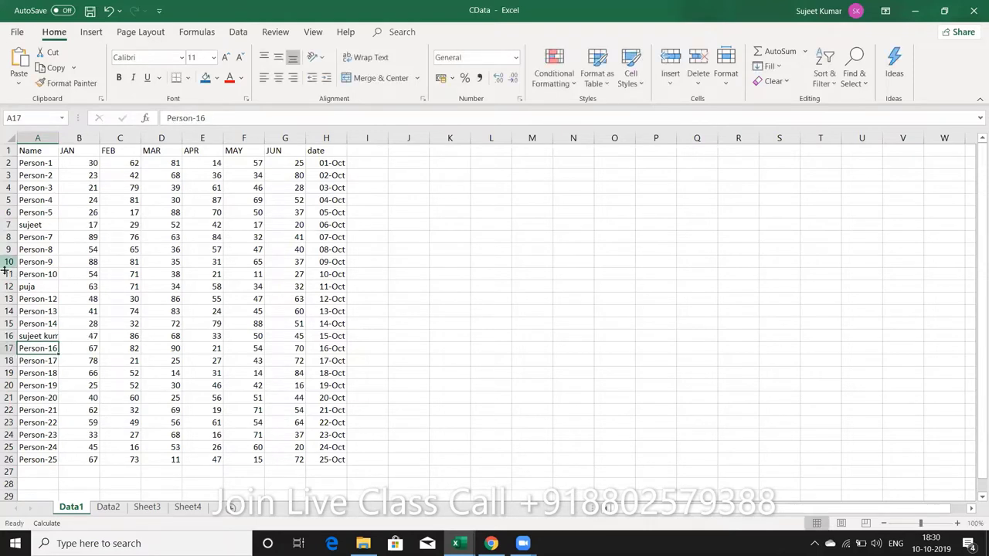
Step: AutoFit column A to its longest name and select the whole Name column
click(44, 251)
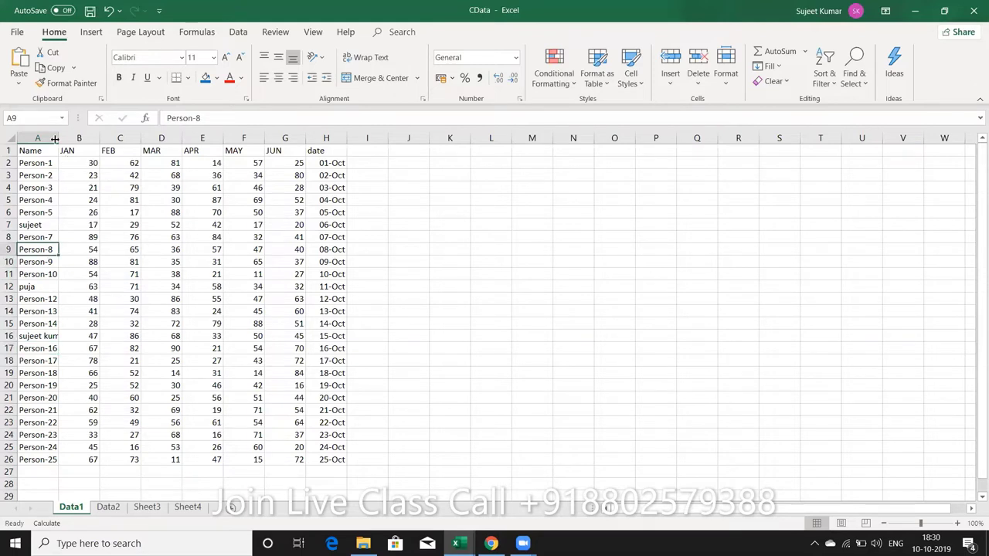
drag(55, 140, 56, 137)
double_click(55, 137)
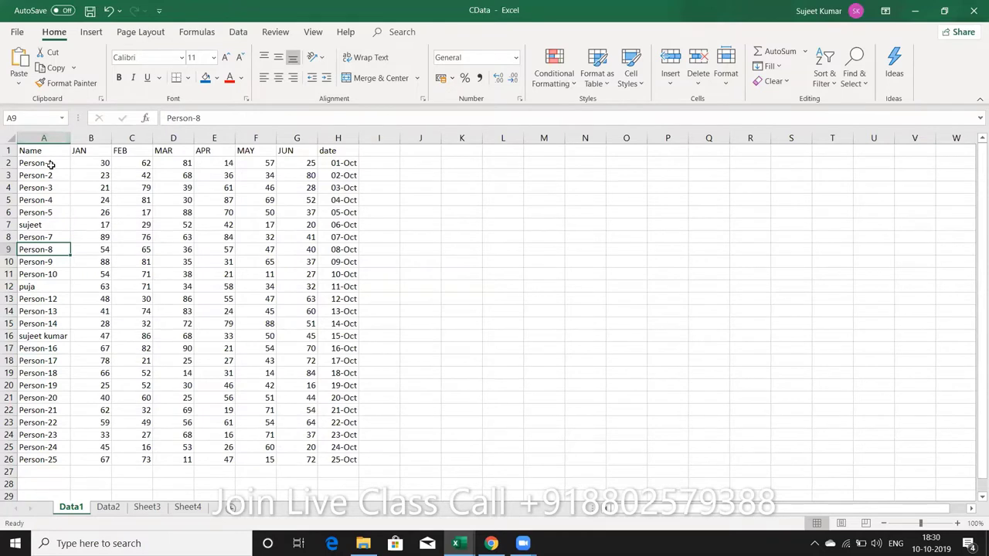
click(49, 164)
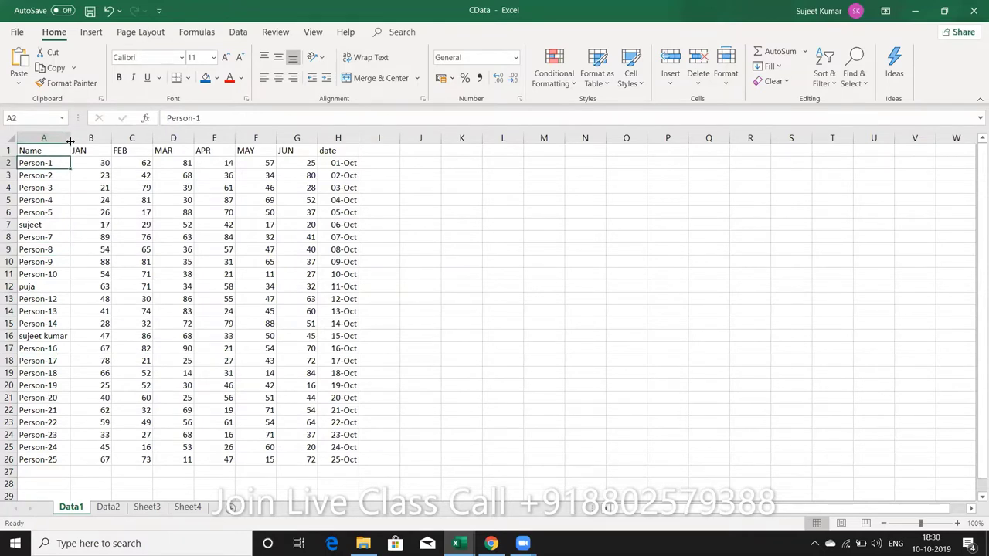
drag(70, 141, 70, 141)
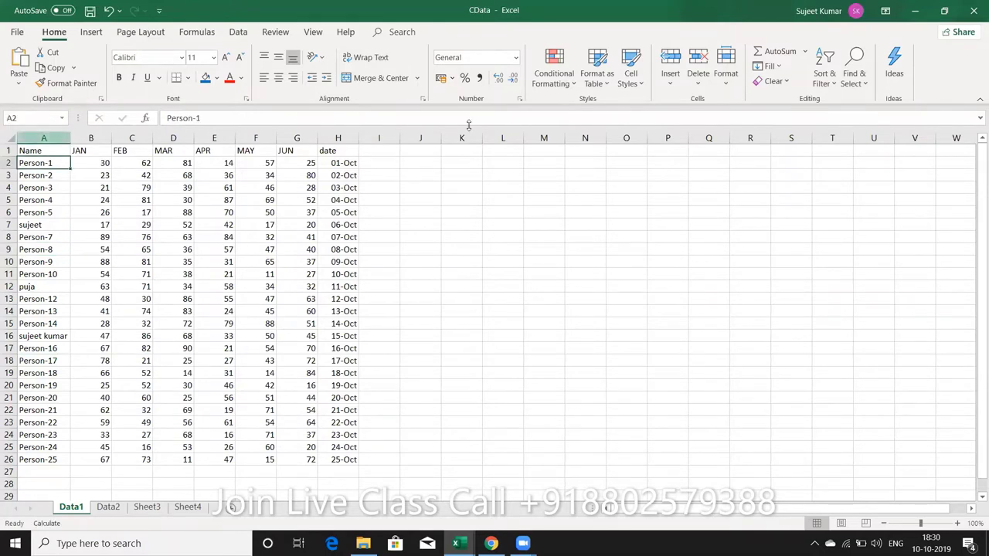
click(43, 138)
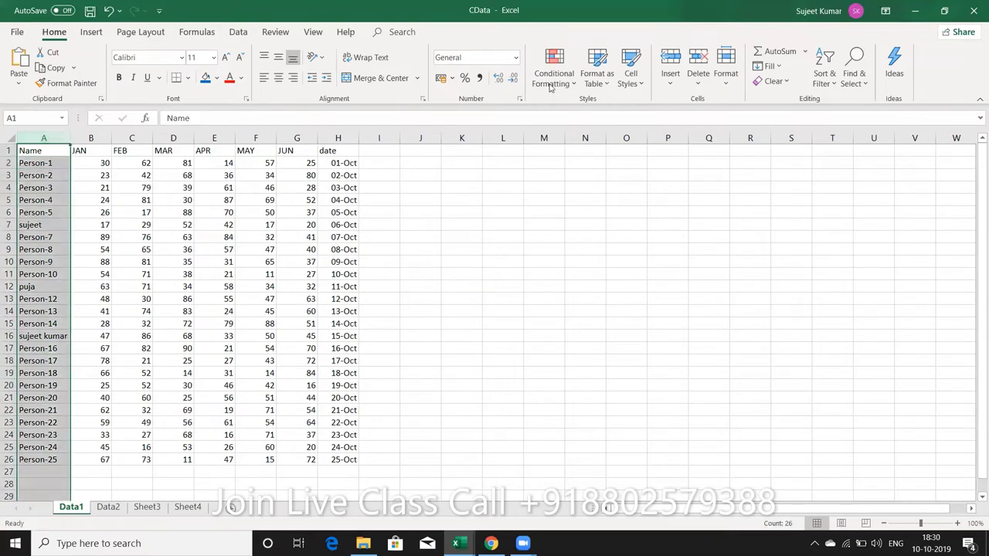
click(551, 84)
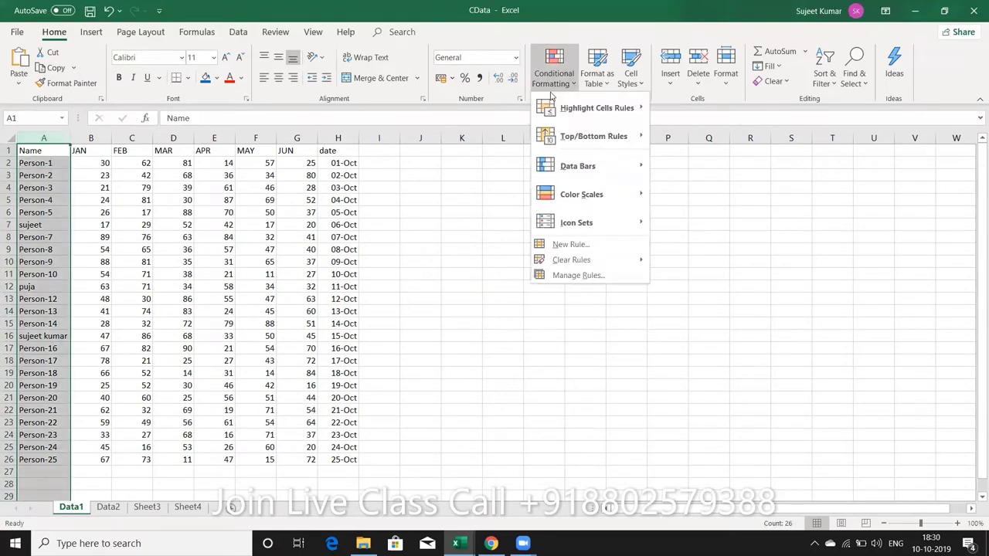
mouse_move(591, 109)
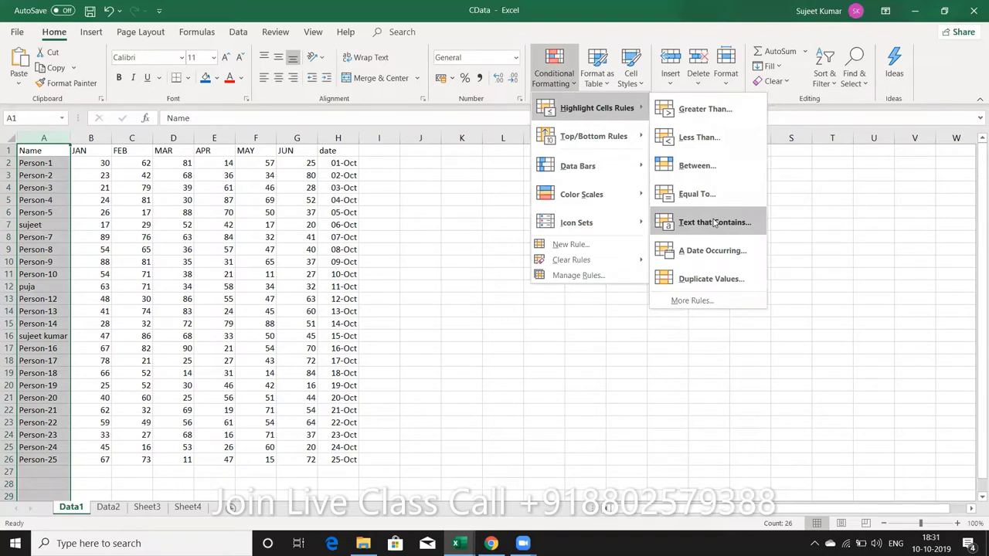
click(715, 223)
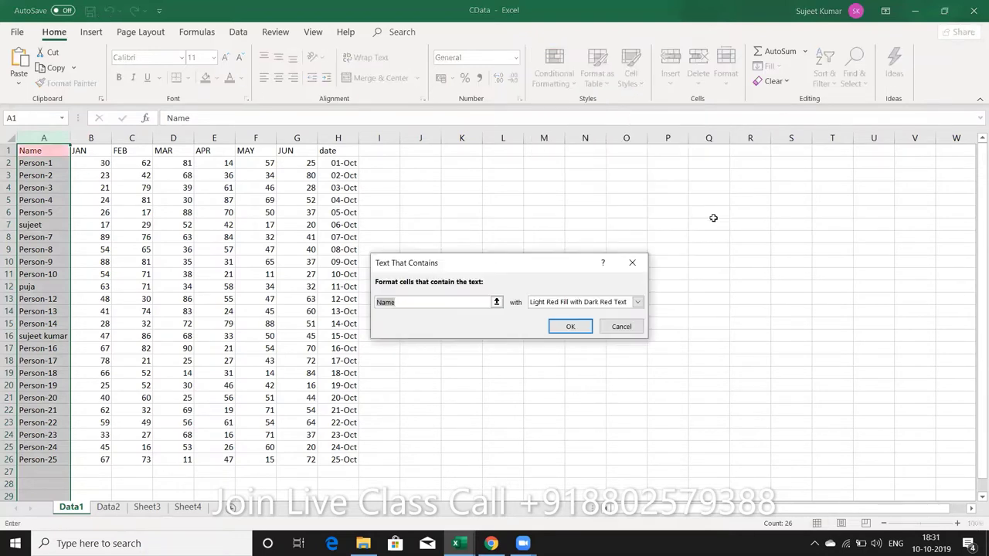
text(s)
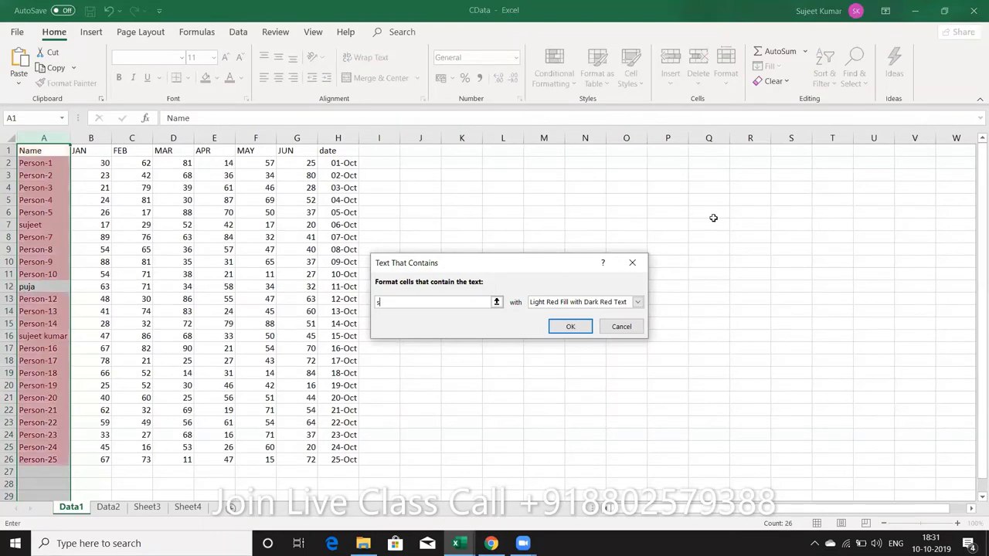
text(ujeet)
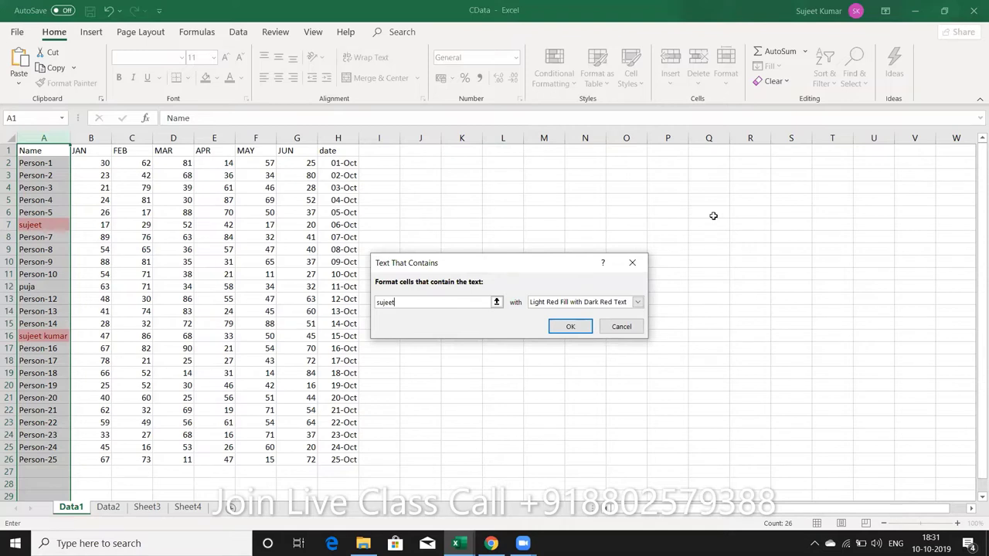
click(618, 329)
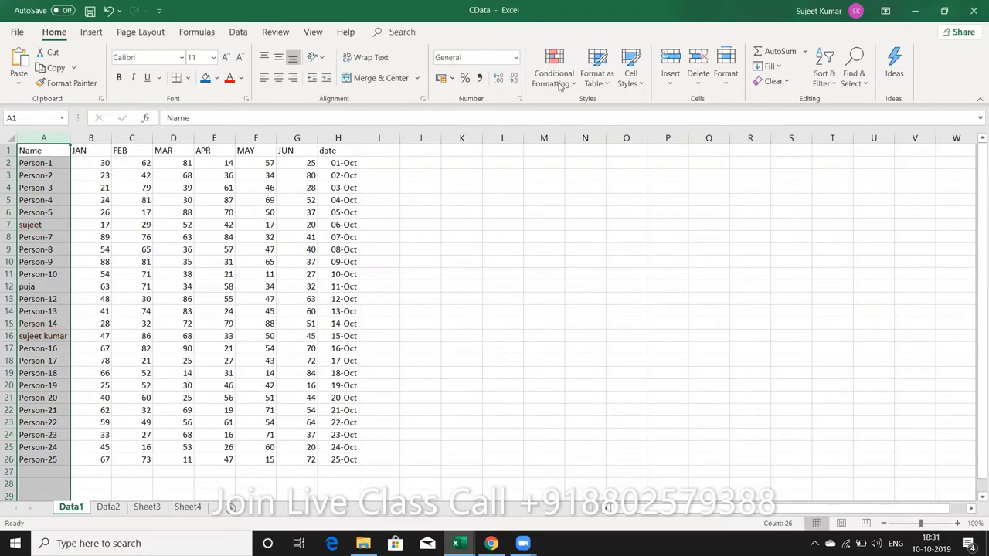
Step: Select the whole date column H and open the Conditional Formatting options
click(560, 85)
mouse_move(587, 108)
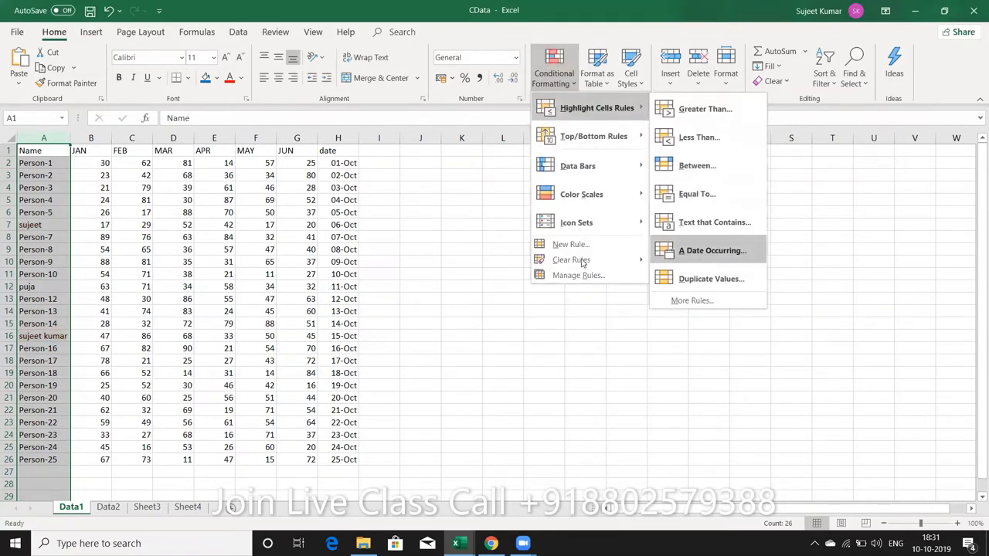
click(340, 187)
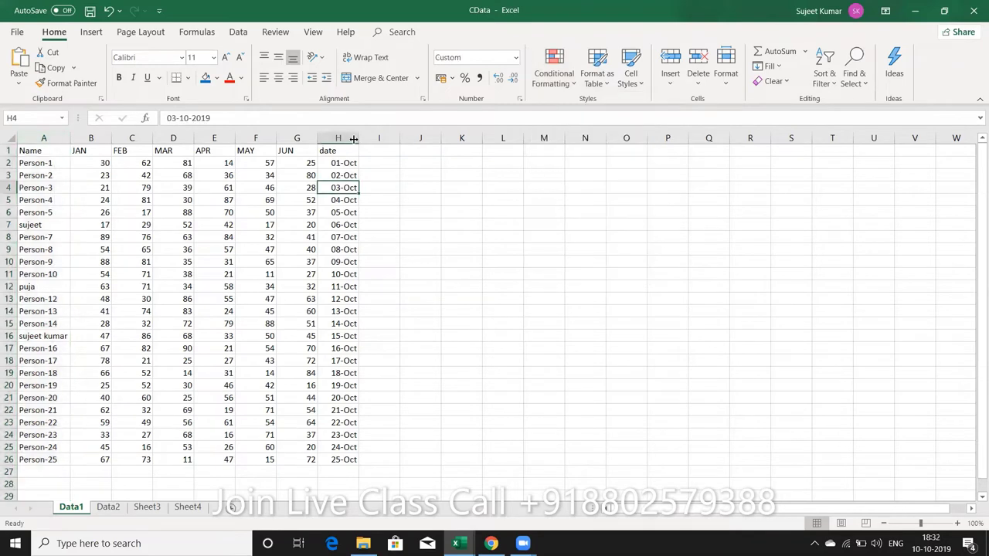
click(338, 136)
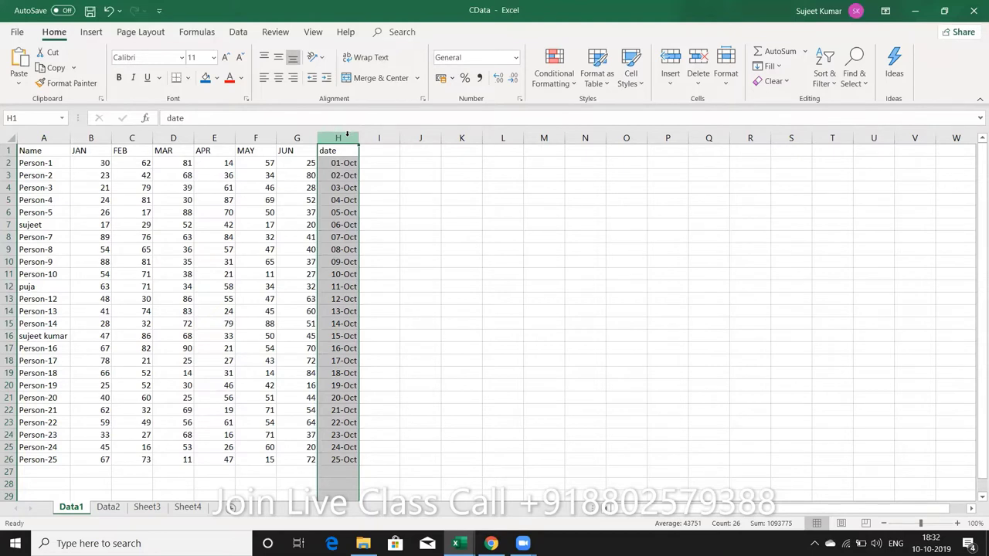
click(552, 85)
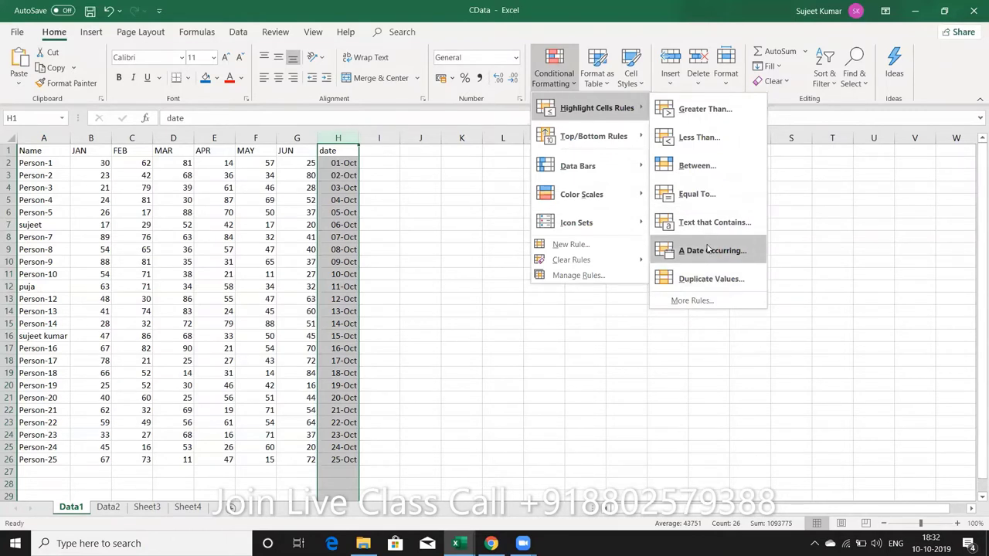
Step: Start an A Date Occurring rule for column H, move it aside, and list its periods
click(709, 250)
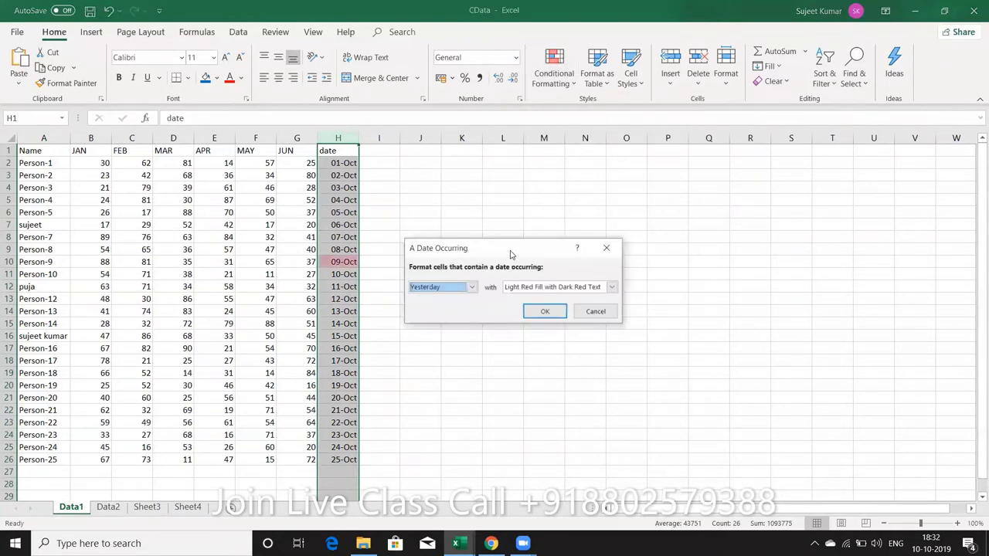
drag(577, 241, 660, 211)
click(556, 256)
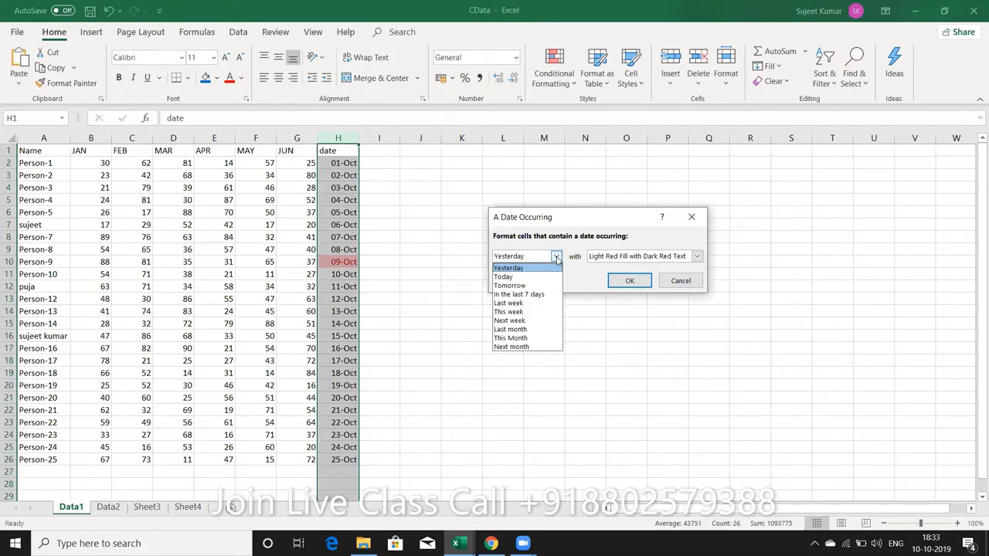
Step: Preview Today then Tomorrow date highlights, then cancel the rule without applying it
click(543, 278)
click(535, 258)
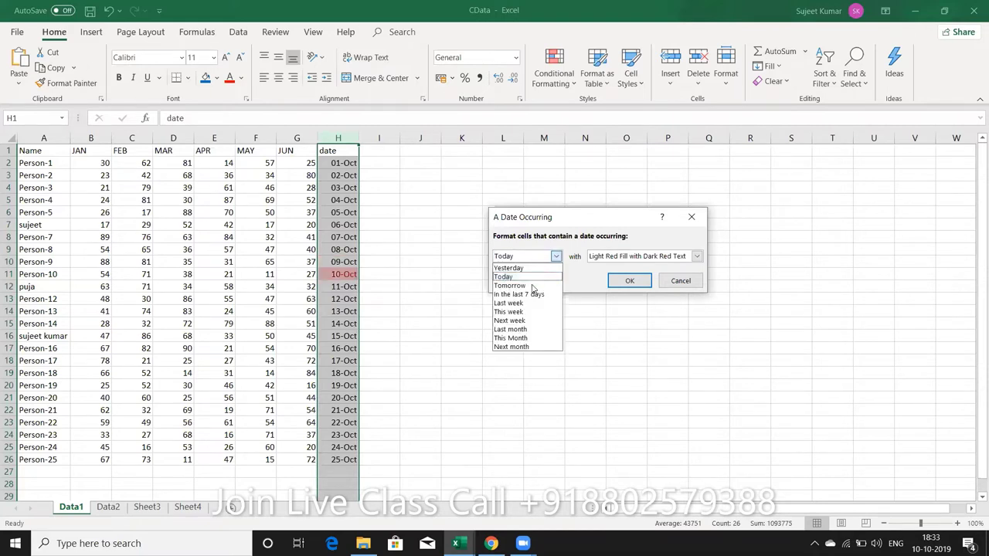
click(532, 285)
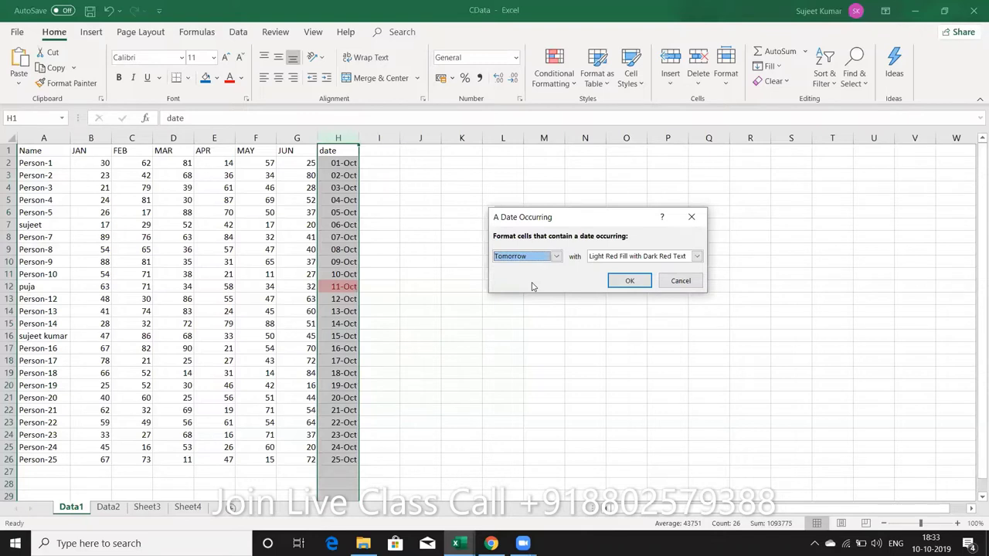
click(521, 258)
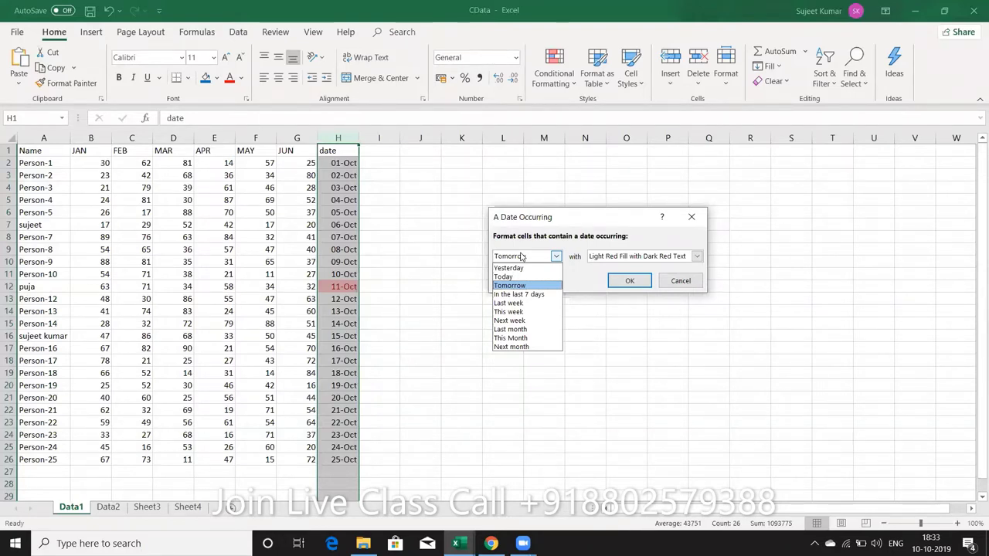
click(705, 286)
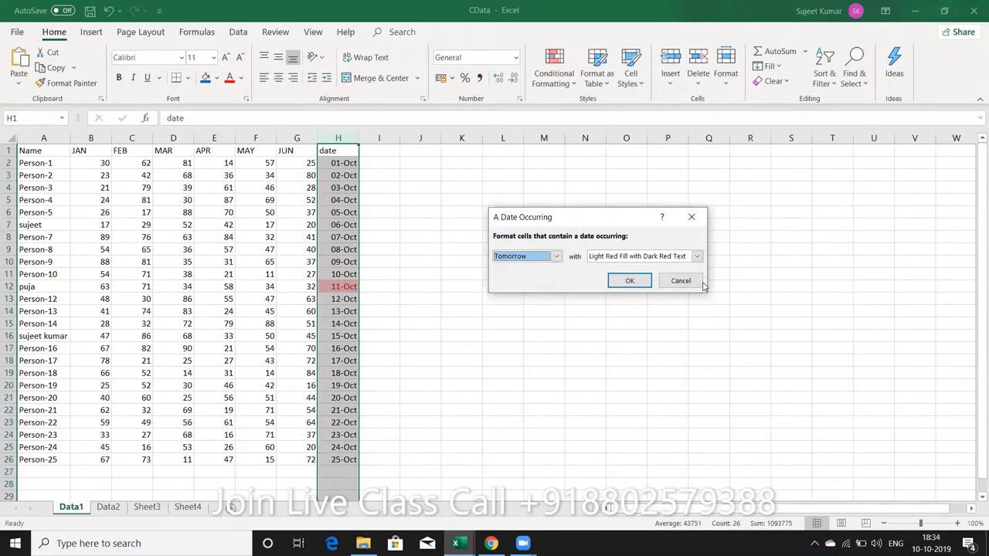
click(682, 281)
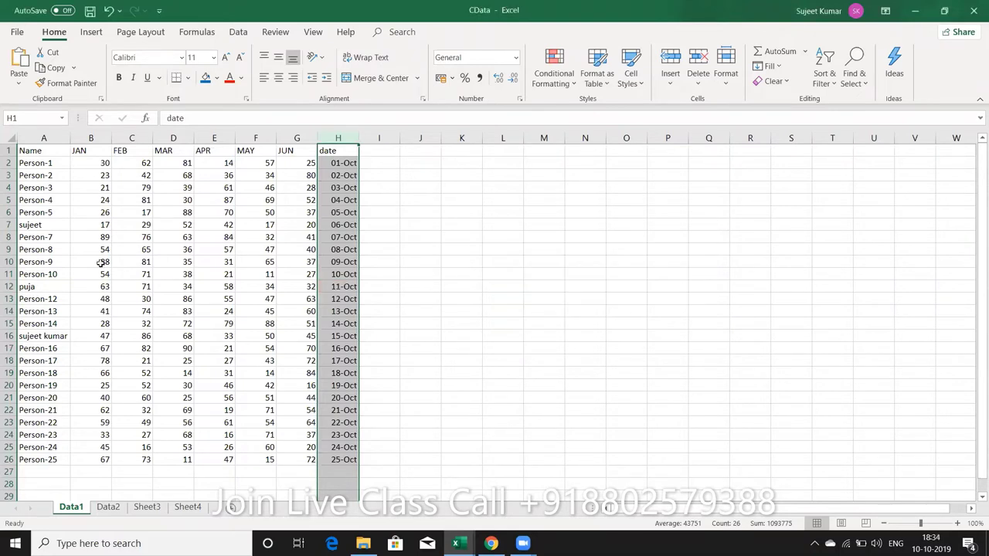
click(288, 163)
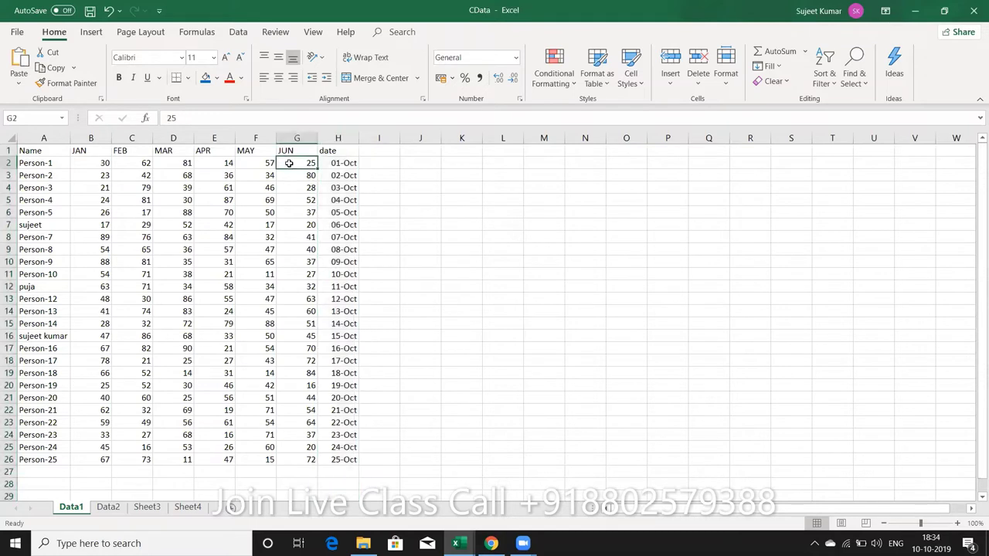
drag(288, 163, 309, 457)
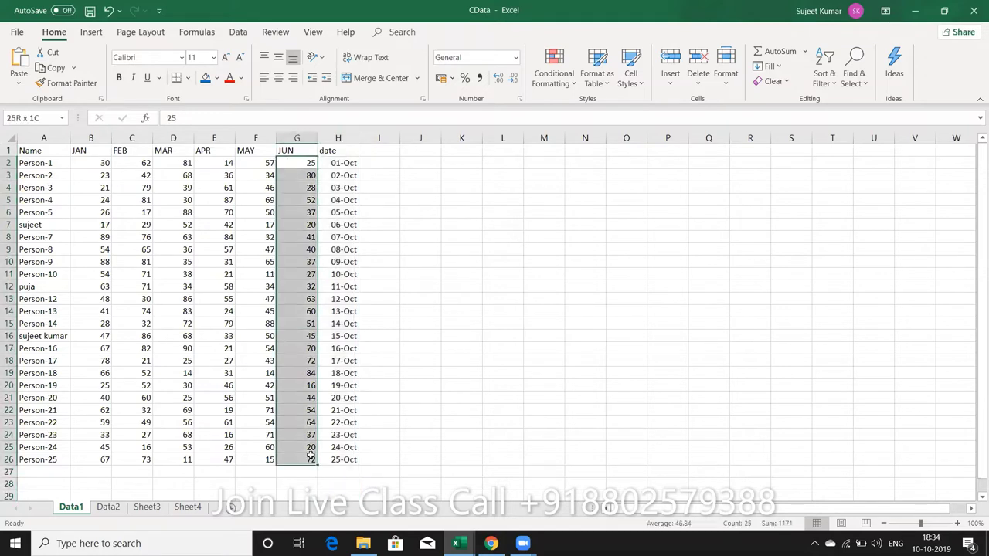
click(545, 87)
mouse_move(587, 108)
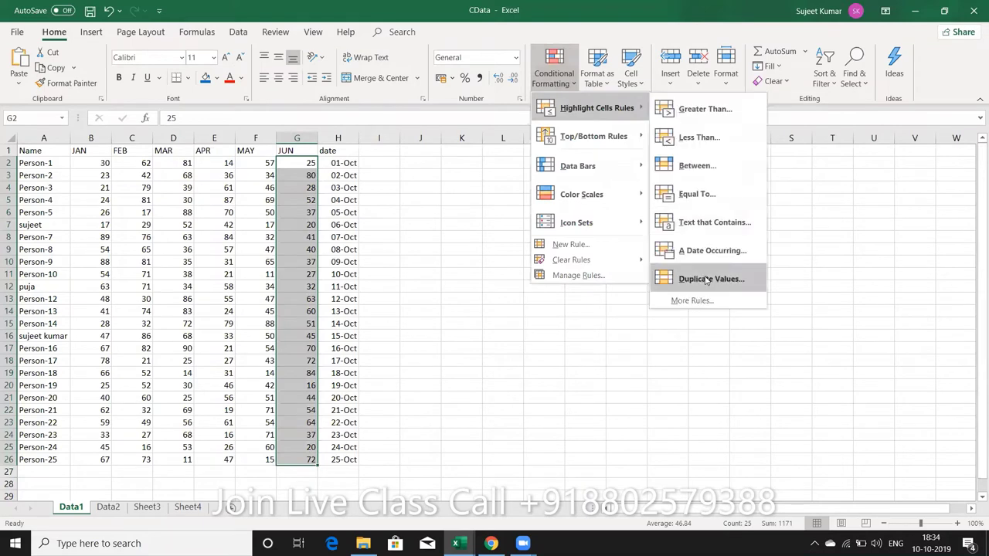
click(706, 279)
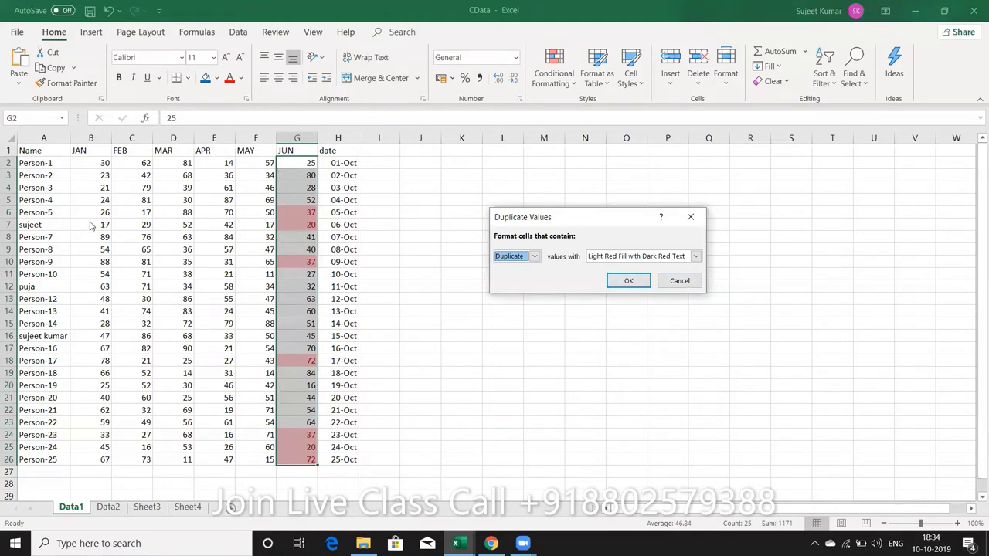
click(680, 283)
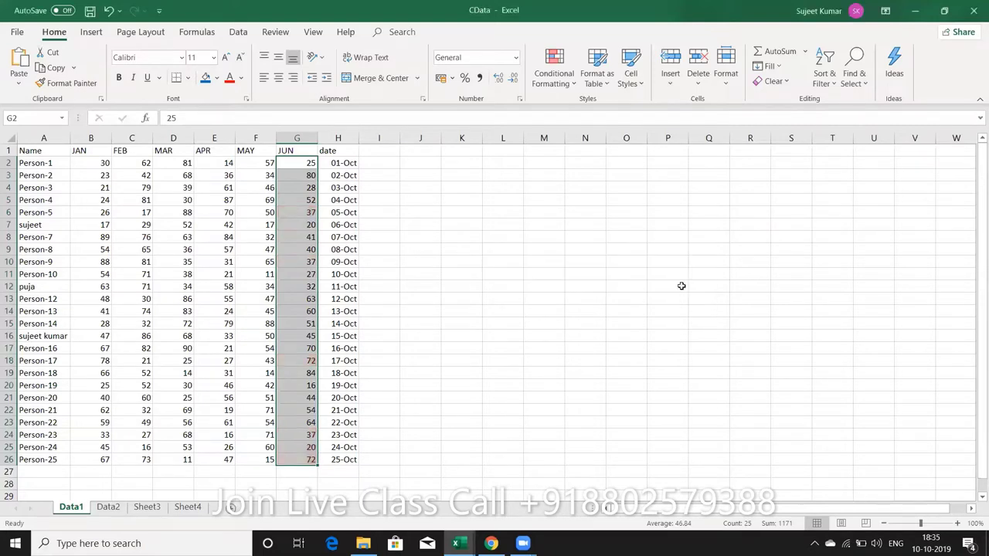
Step: Deselect column G, return to the Home tab, and select JAN scores B2:B26
click(240, 32)
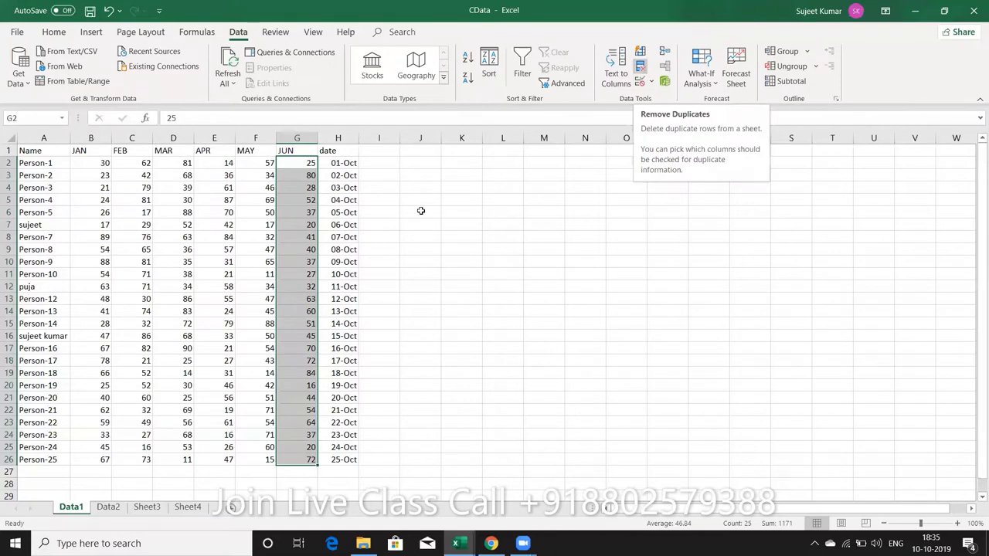
click(396, 250)
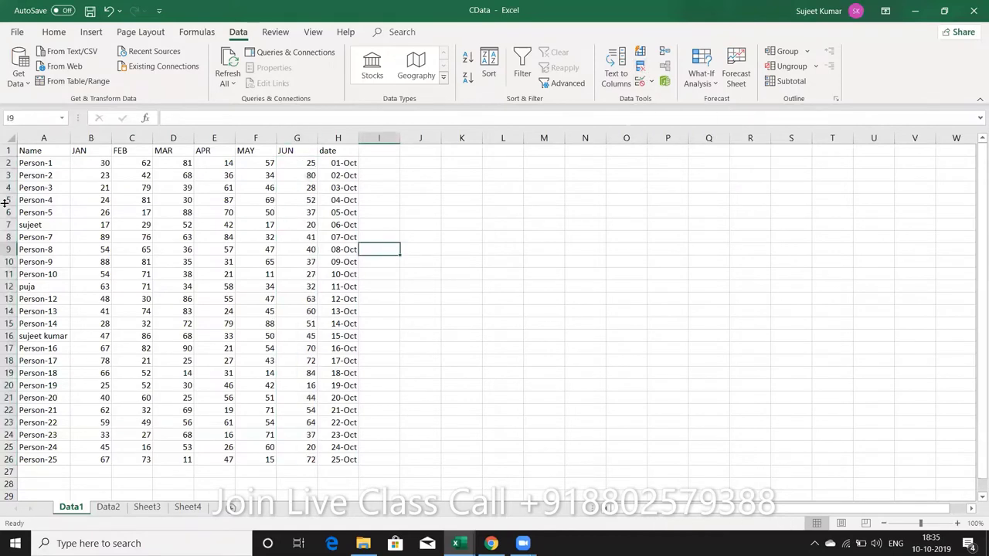
click(52, 34)
click(207, 187)
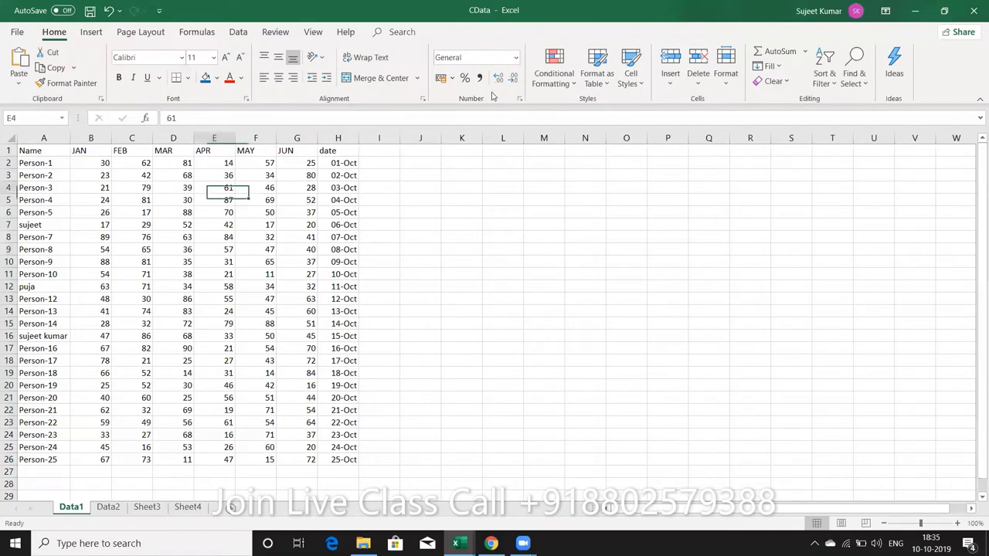
click(553, 77)
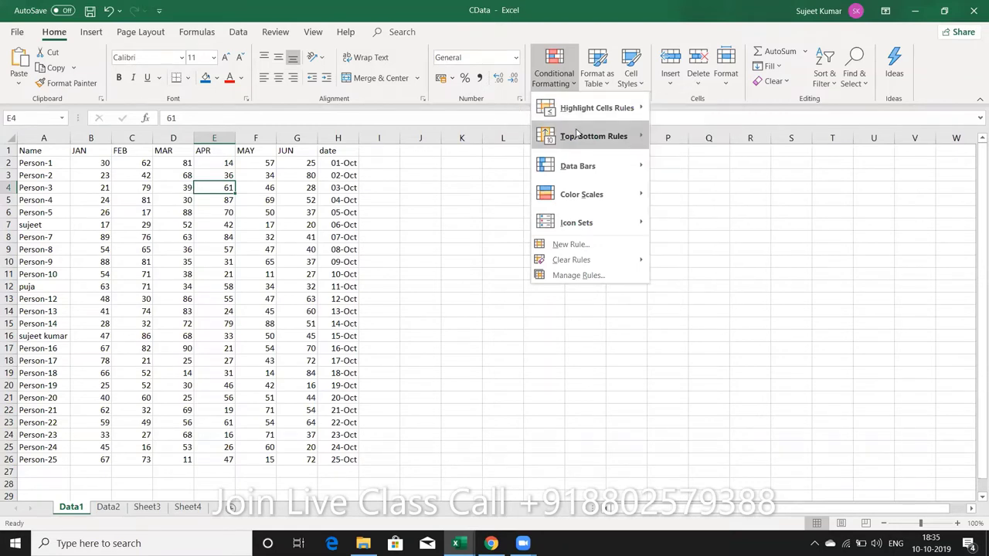
mouse_move(593, 136)
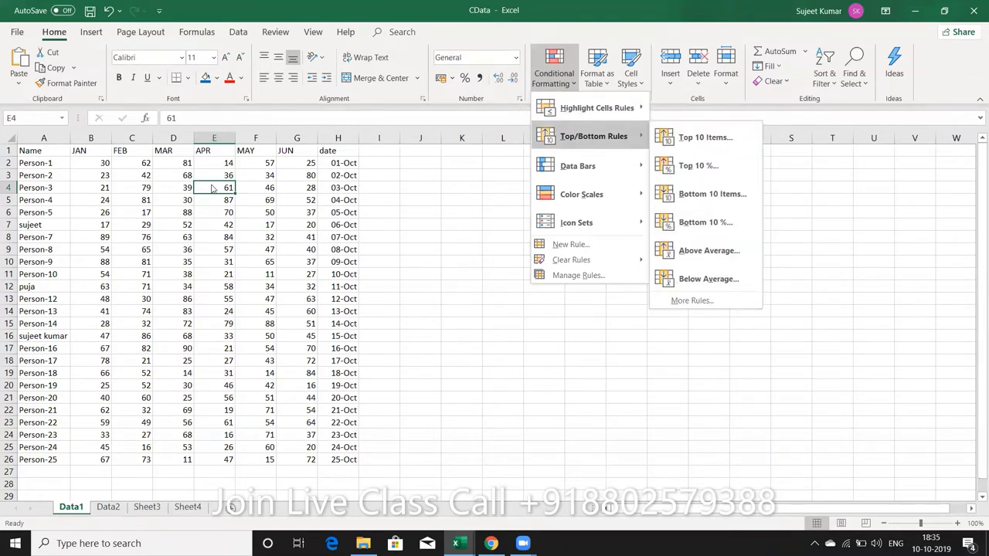
click(99, 163)
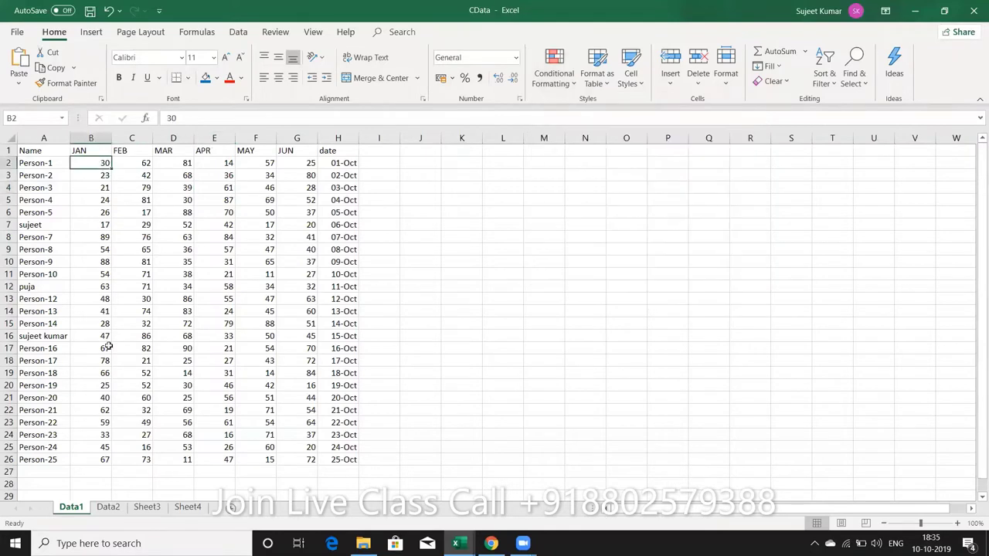
shift+click(102, 460)
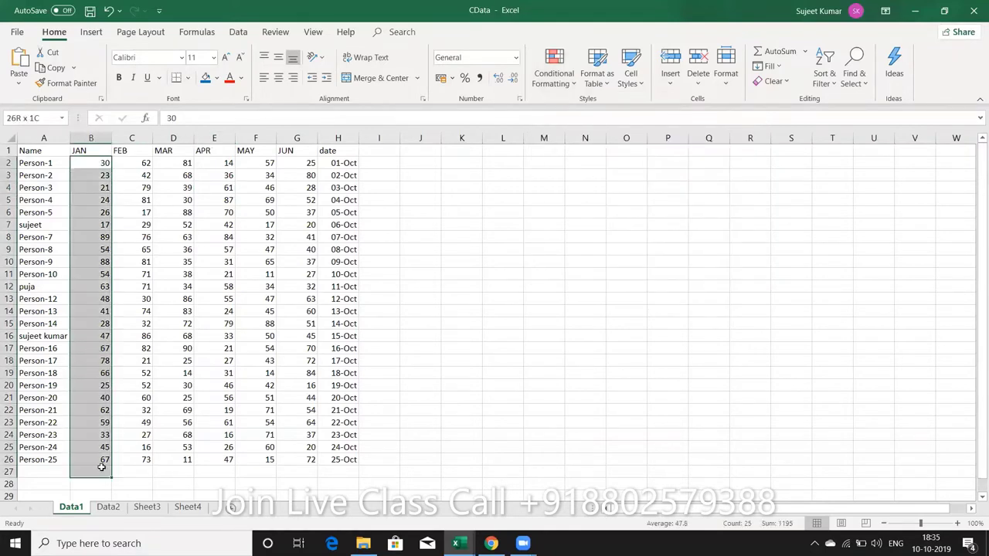
Step: Try a Top 5 Items highlight on B2:B26, then cancel it unapplied
click(554, 74)
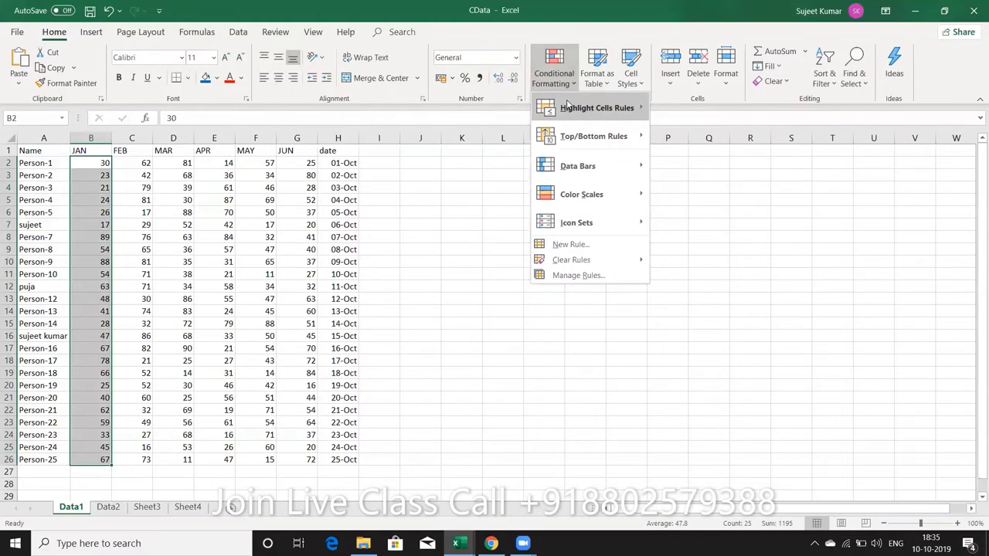
mouse_move(593, 136)
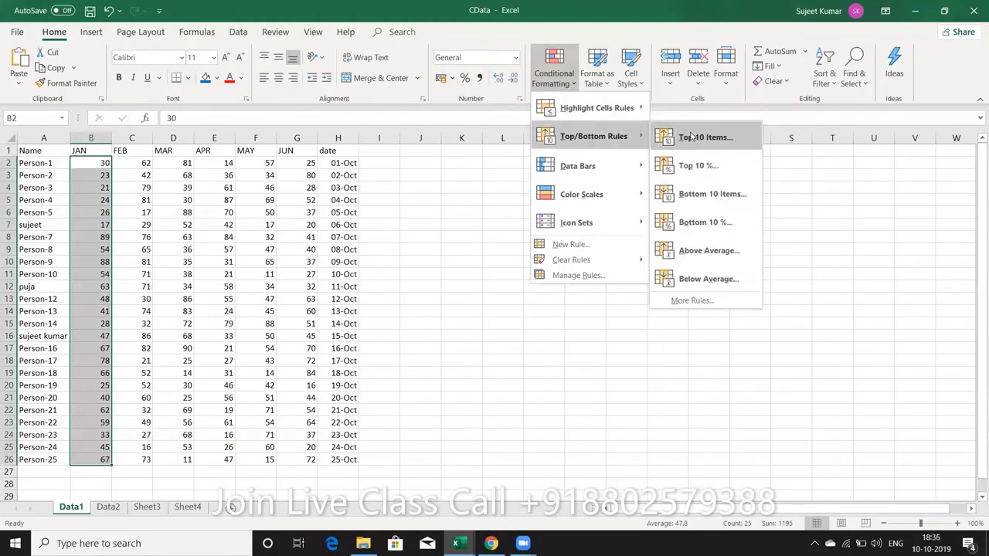
key(Escape)
key(Escape)
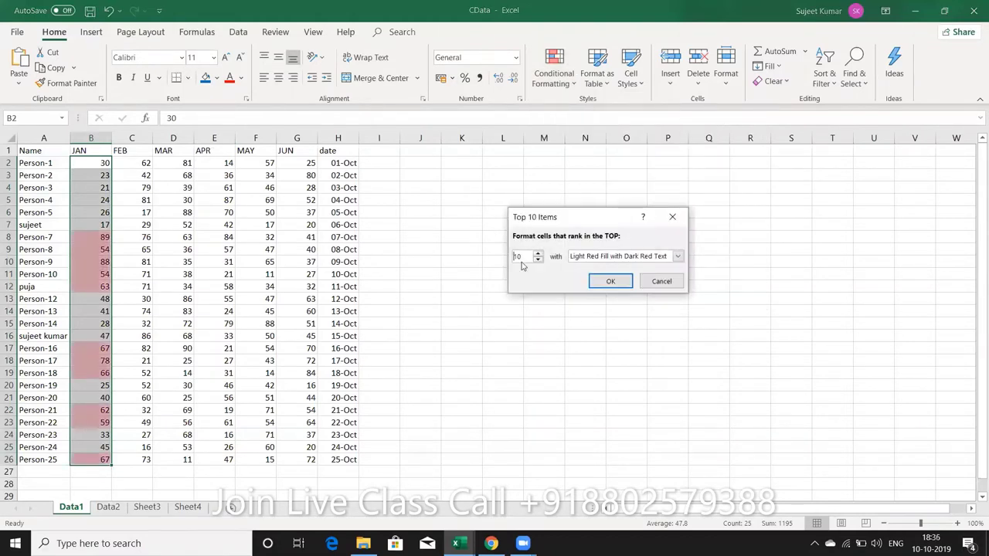
drag(521, 257, 507, 255)
text(5)
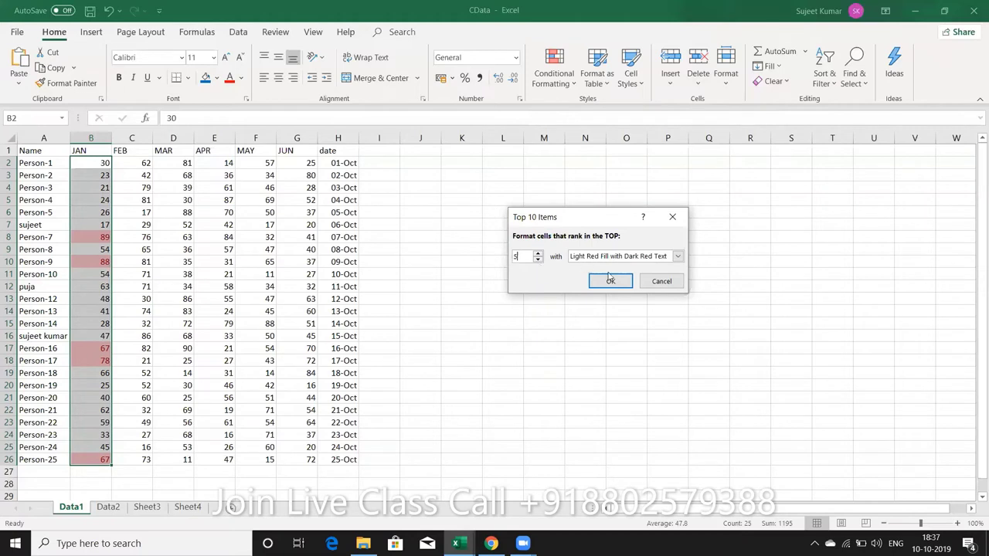
click(658, 281)
click(554, 77)
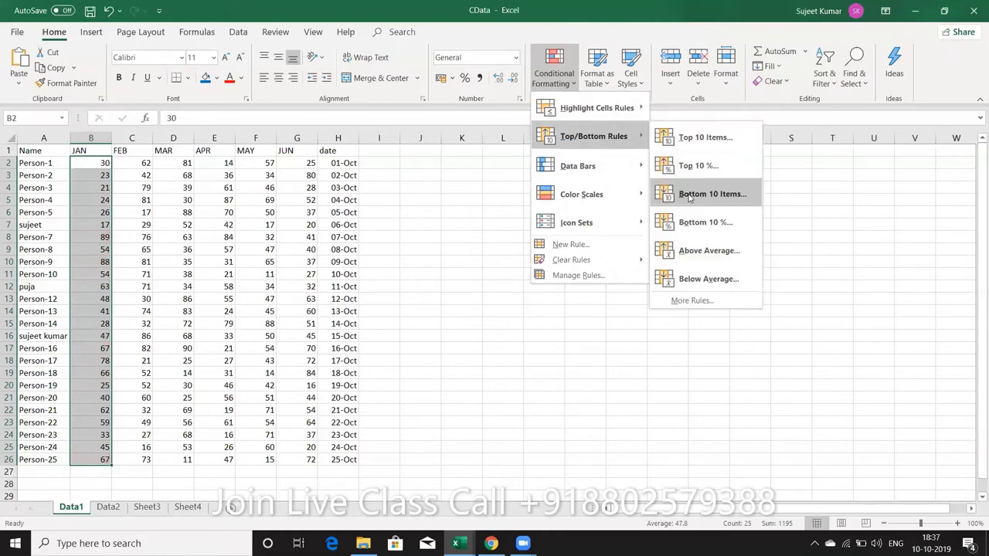
mouse_move(593, 136)
click(698, 200)
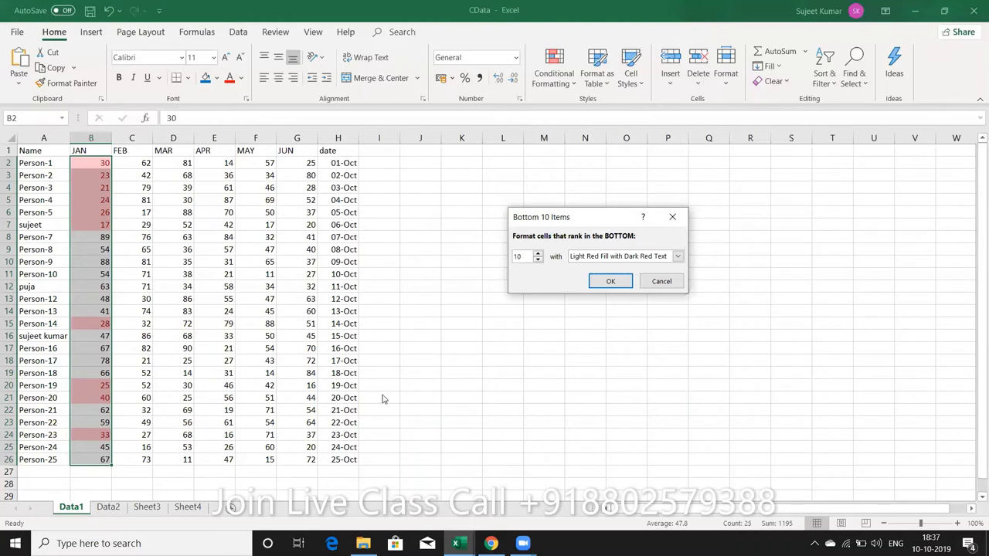
click(663, 281)
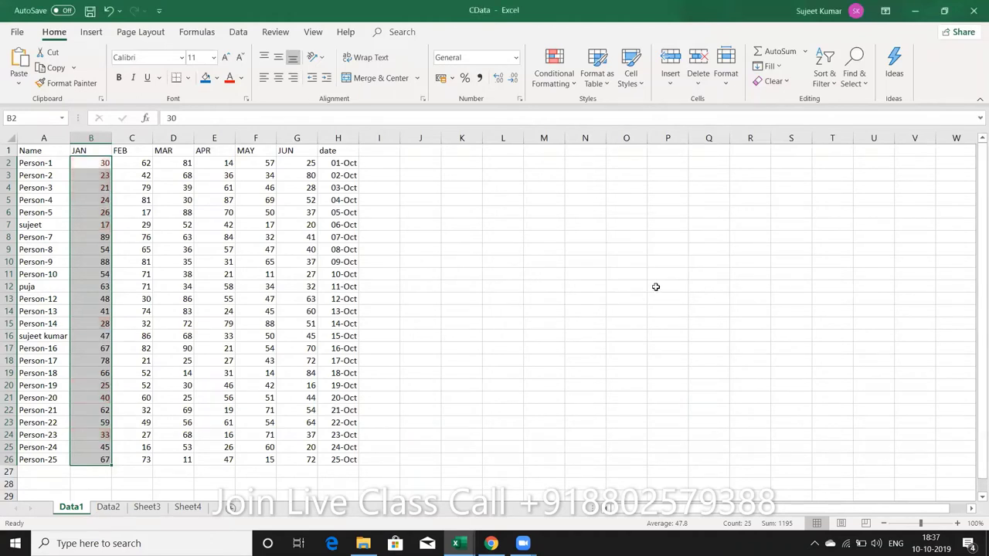
Step: Preview the Above Average light-red highlight on the JAN scores and cancel it
click(570, 79)
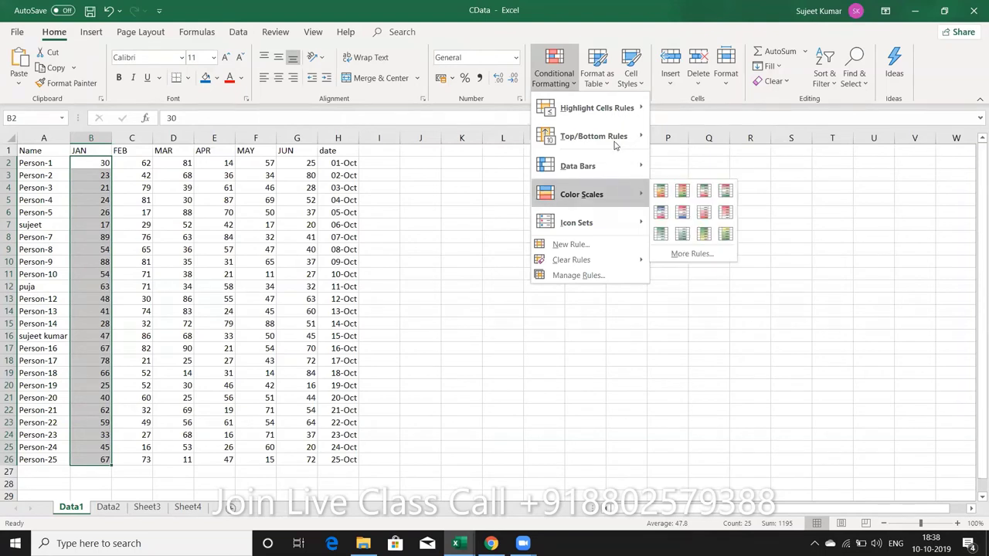
mouse_move(593, 136)
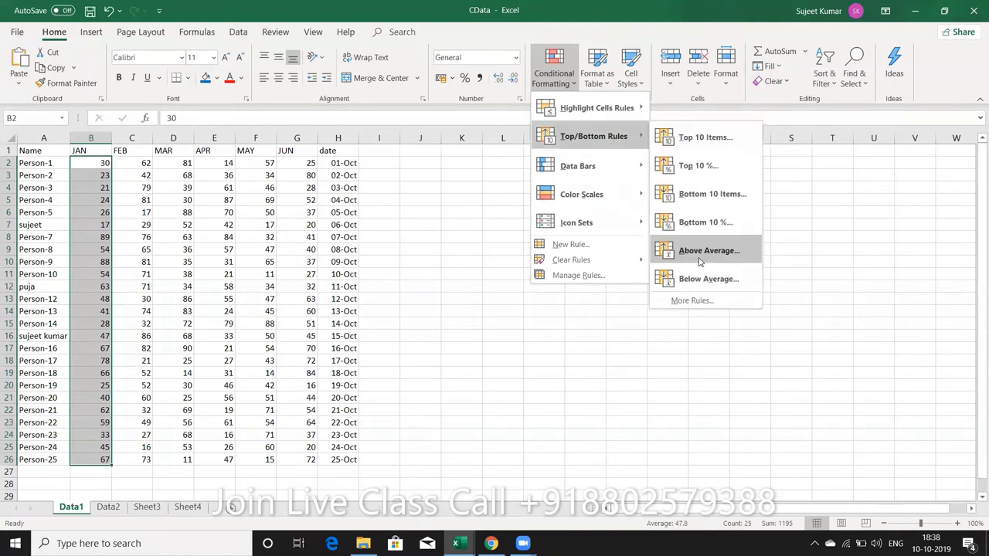
click(699, 250)
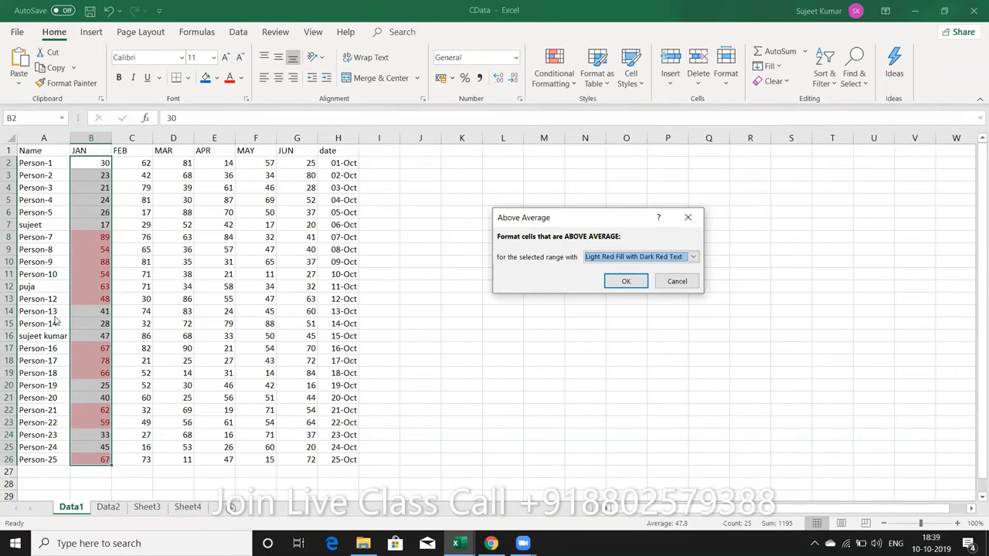
click(676, 281)
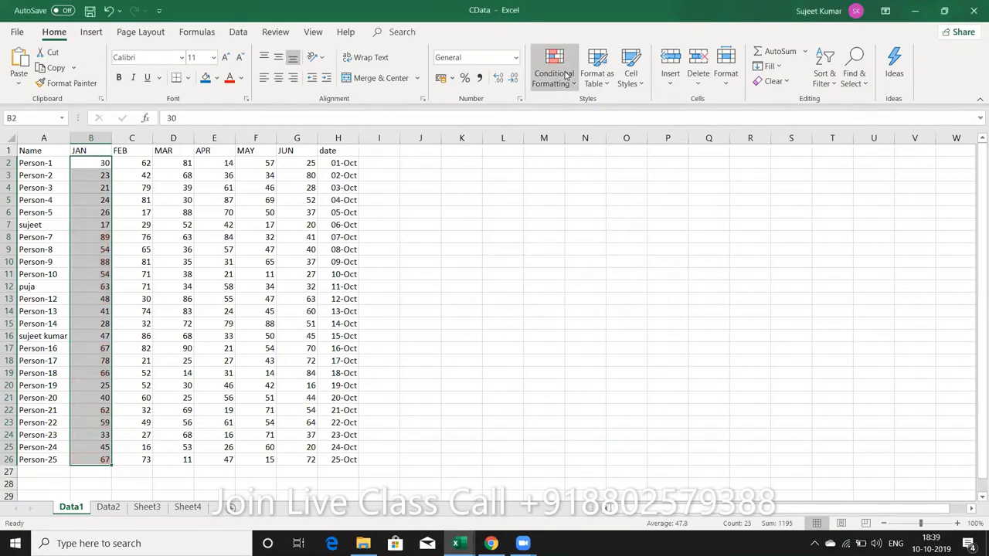
click(568, 80)
mouse_move(593, 136)
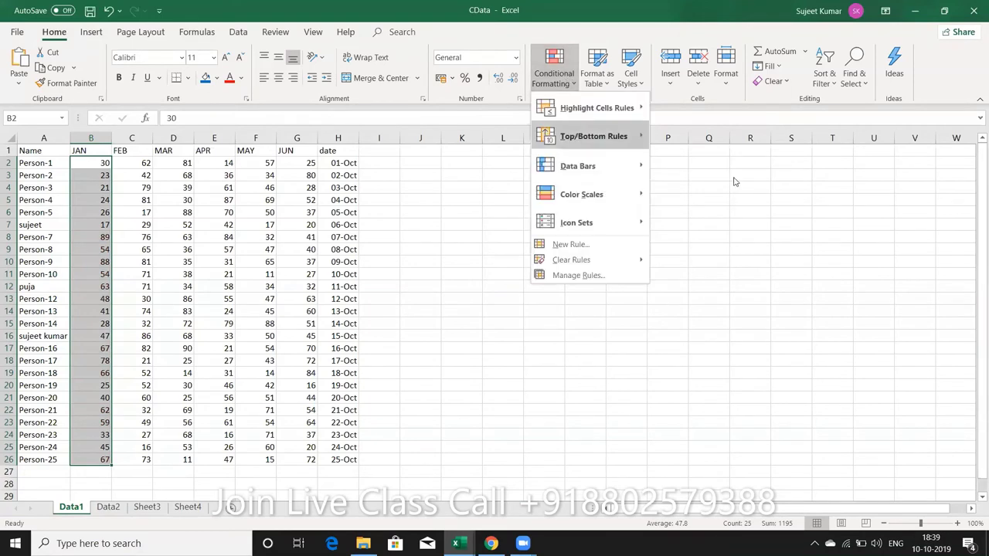
Step: Preview the Below Average highlight on B2:B26, cancel it, and show the Data Bars gallery
click(745, 287)
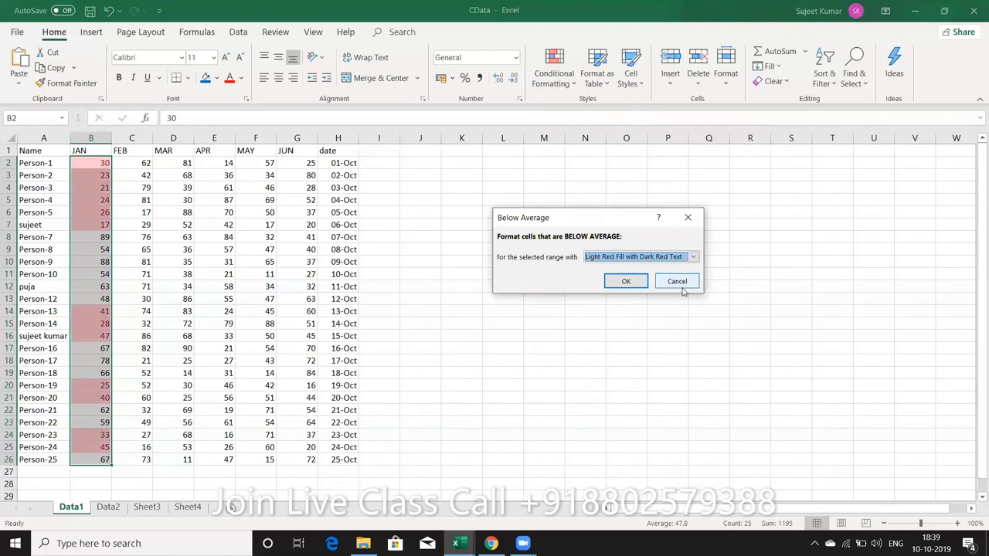
click(681, 285)
click(555, 56)
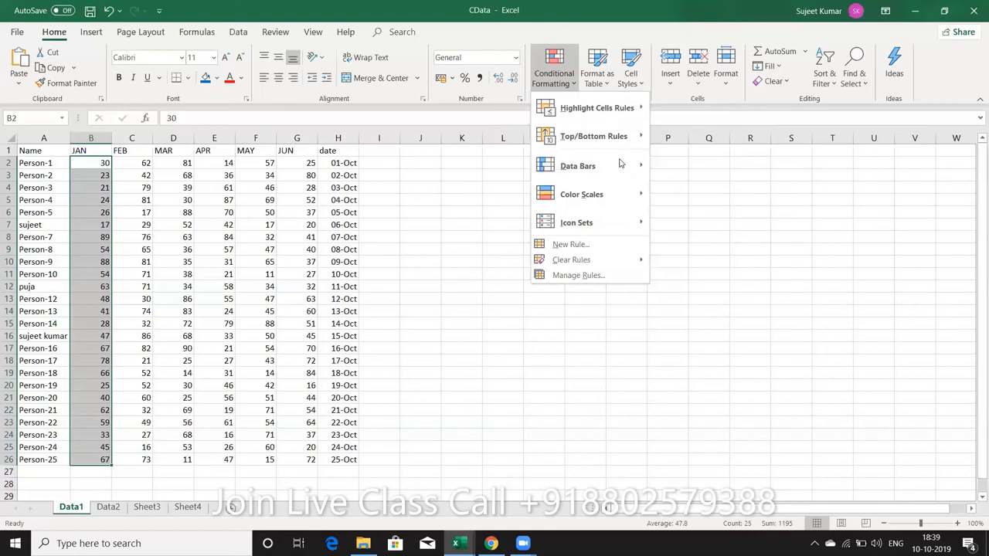
mouse_move(578, 166)
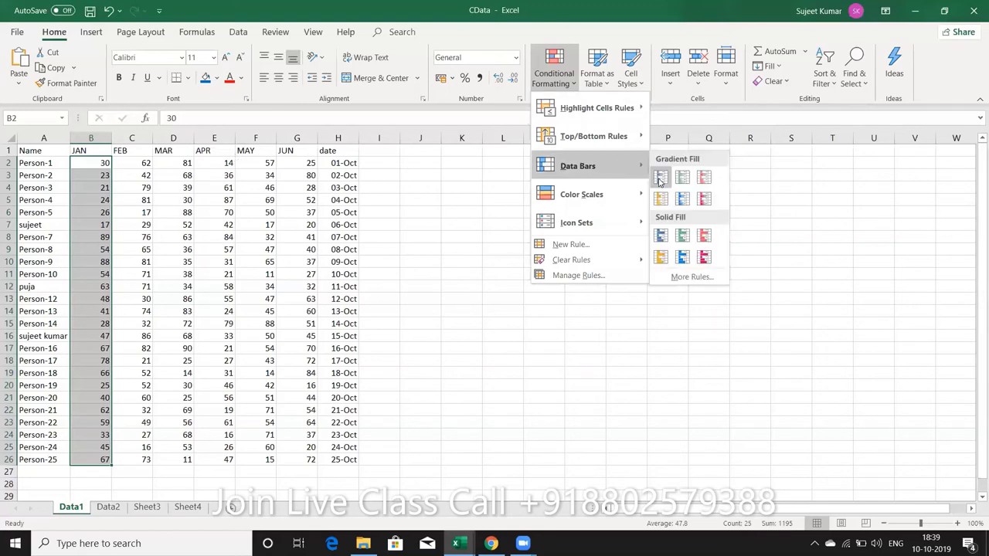
Step: Apply blue Gradient Fill data bars to B2:B26 and inspect bars in B4 and B8–B10
click(660, 179)
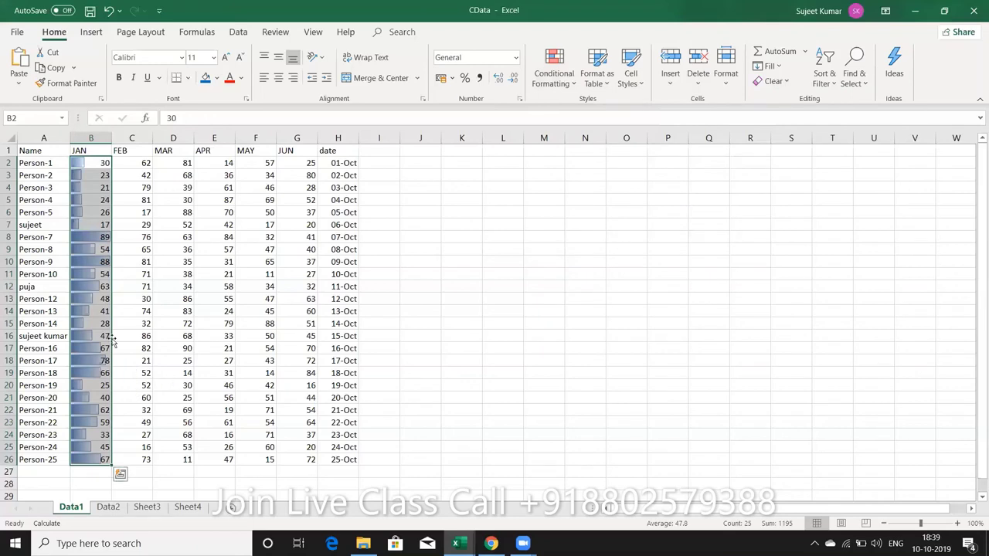
click(100, 302)
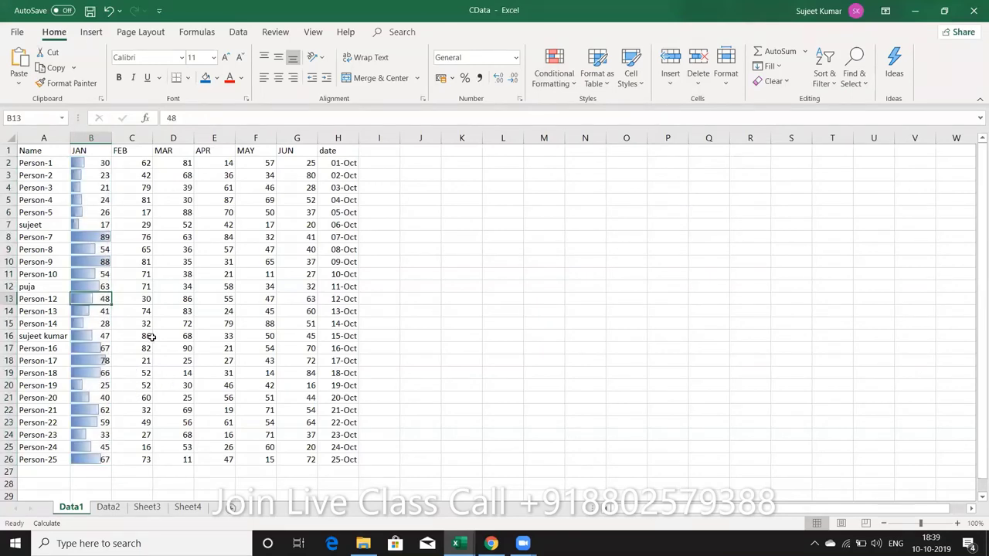
drag(105, 236, 105, 256)
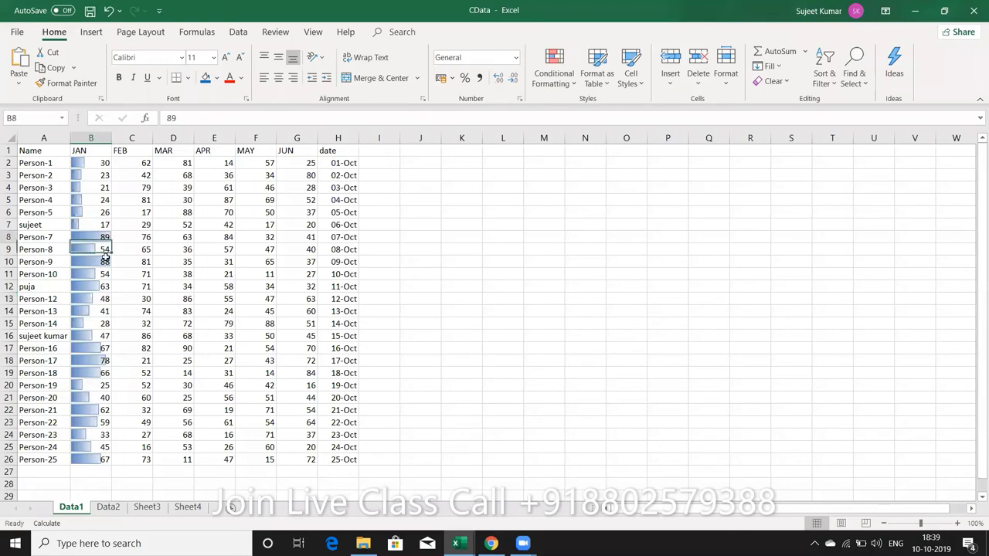
click(105, 262)
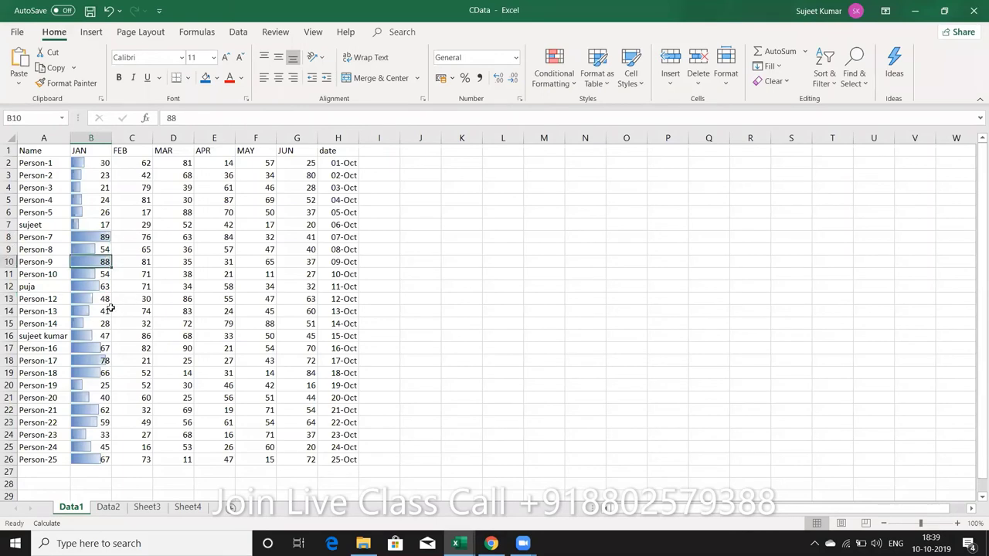
click(99, 188)
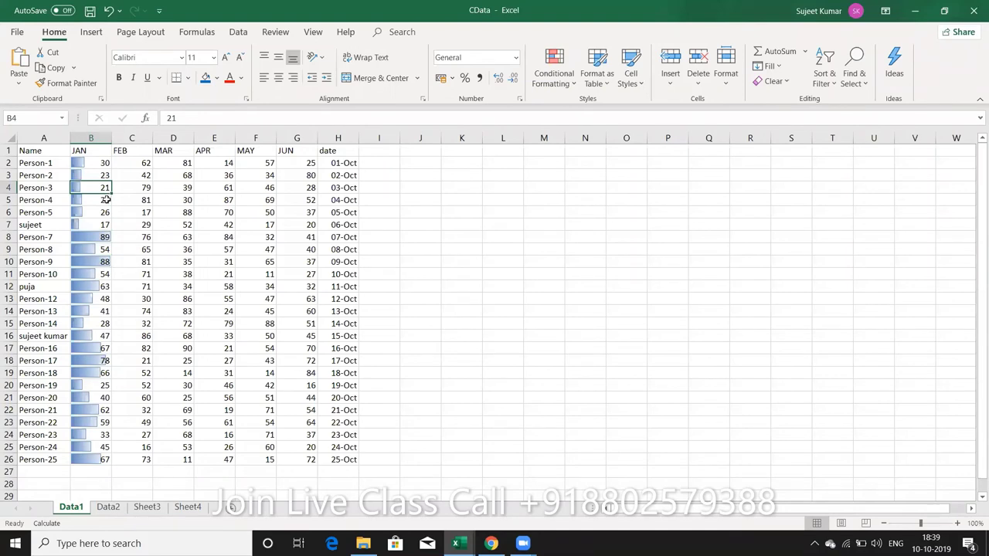
scroll(101, 200, down, 3)
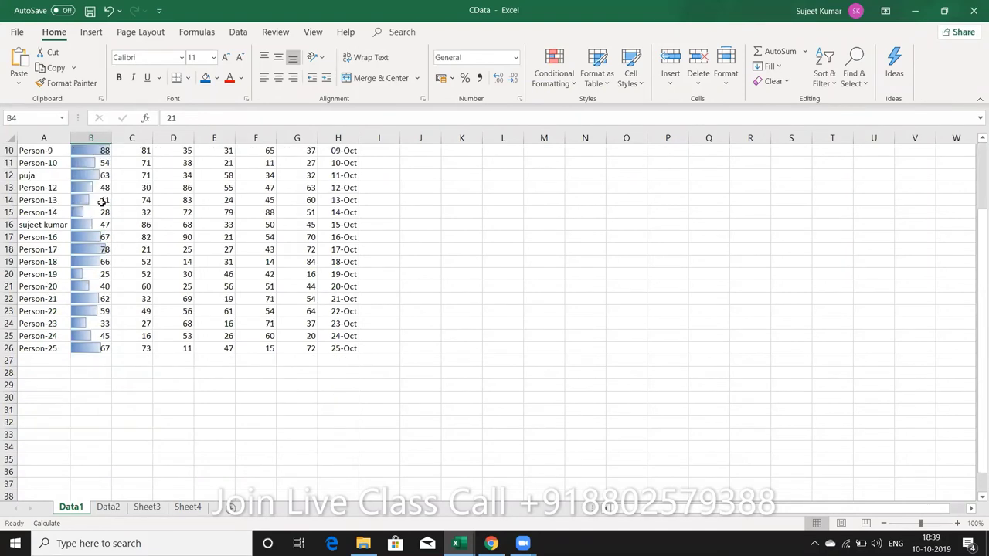
scroll(102, 199, up, 3)
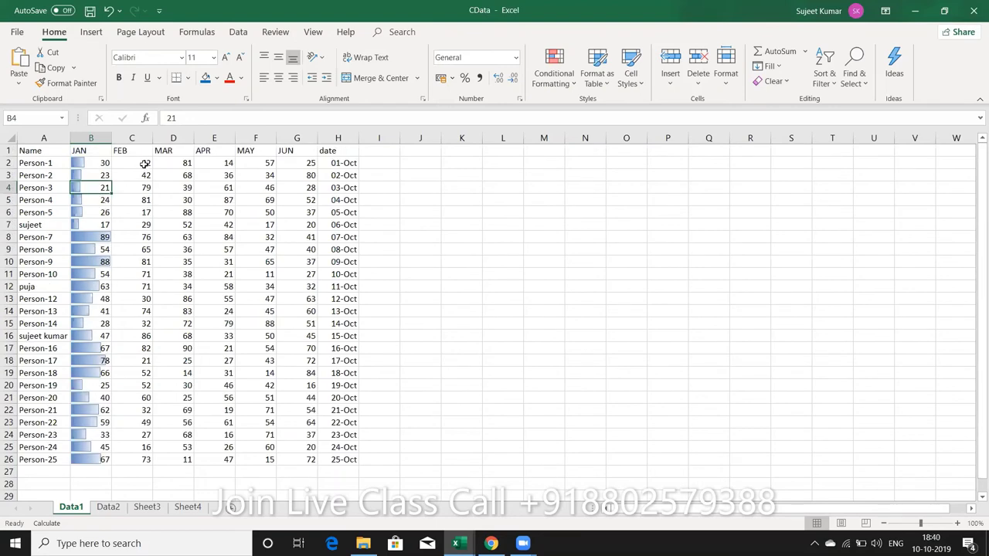
mouse_move(144, 163)
mouse_down()
mouse_move(152, 349)
mouse_move(133, 458)
mouse_up()
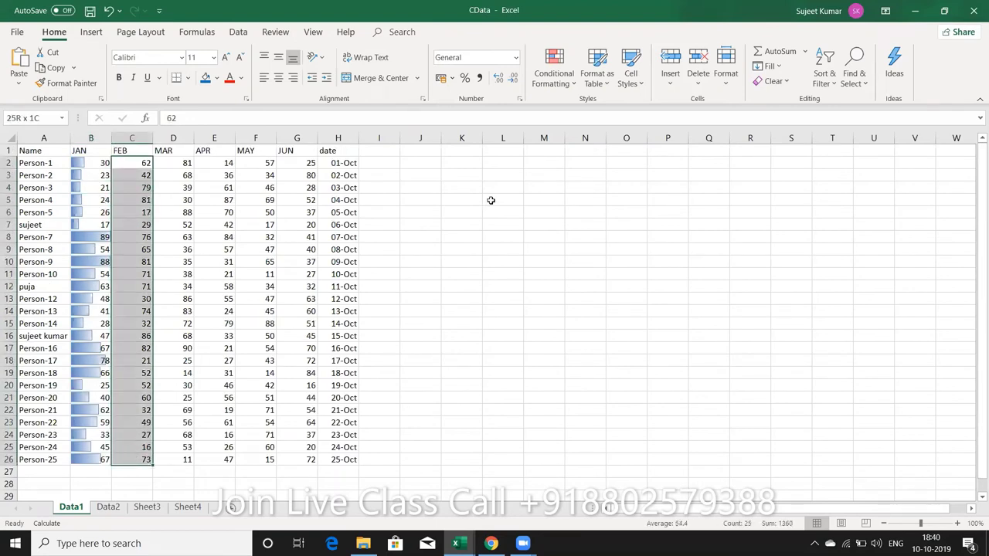
Step: Open Conditional Formatting for the selected FEB scores C2:C26
click(554, 76)
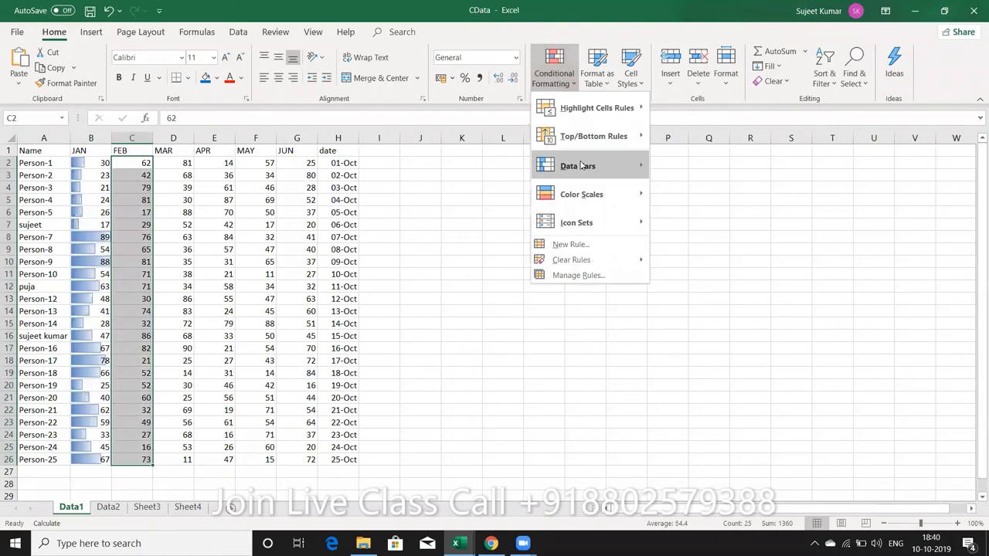